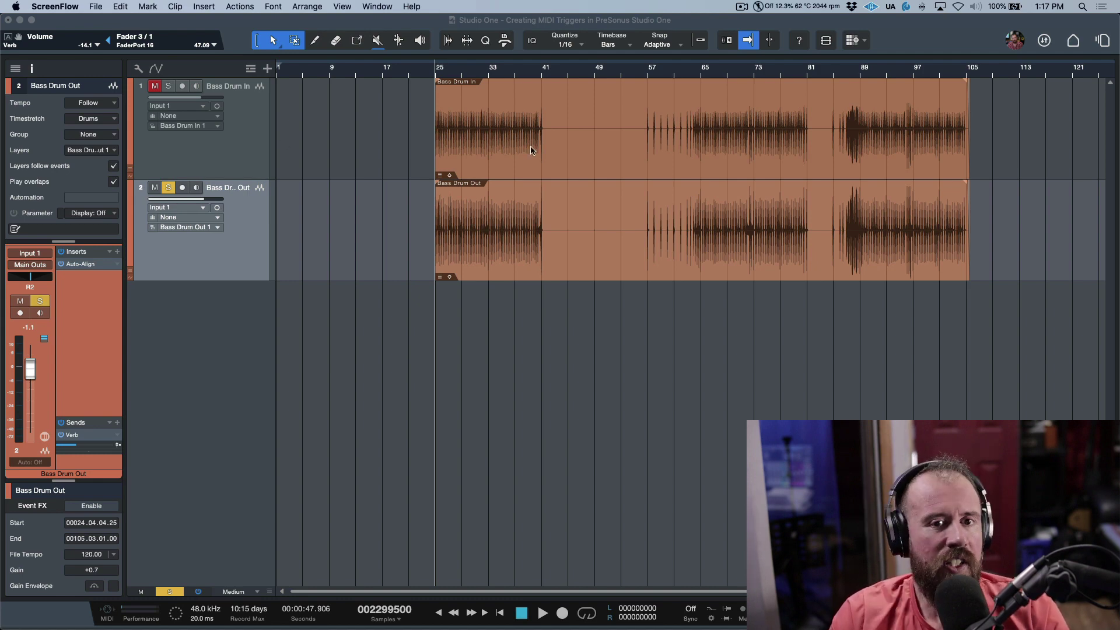
# Solo Bass Drum In and play back its kick recording
pyautogui.click(548, 145)
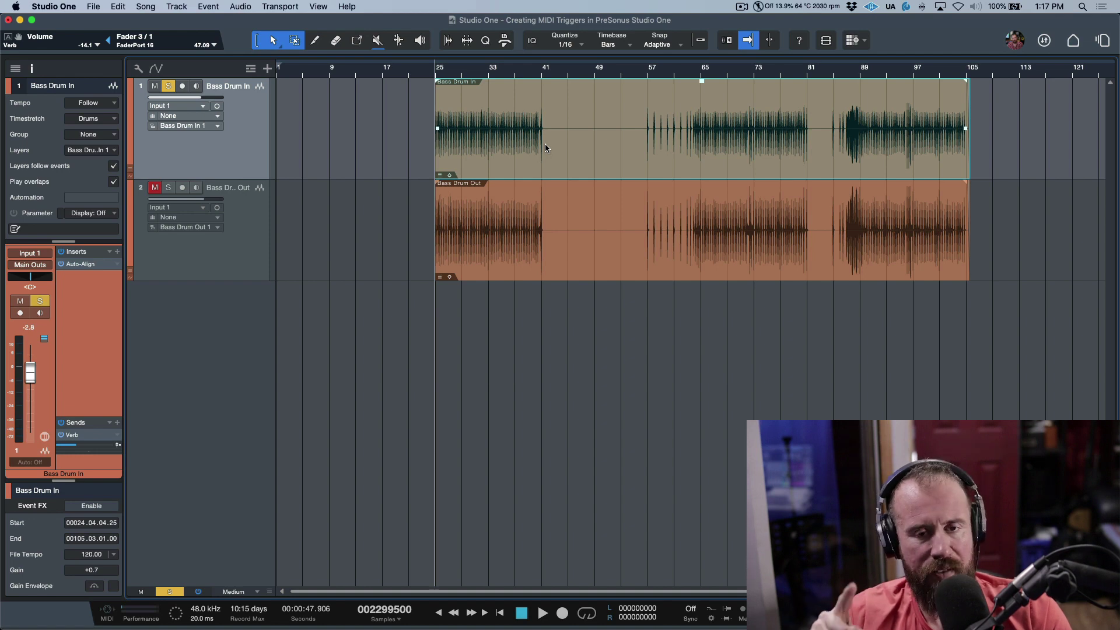
pyautogui.press('e')
pyautogui.press('e')
pyautogui.press('e')
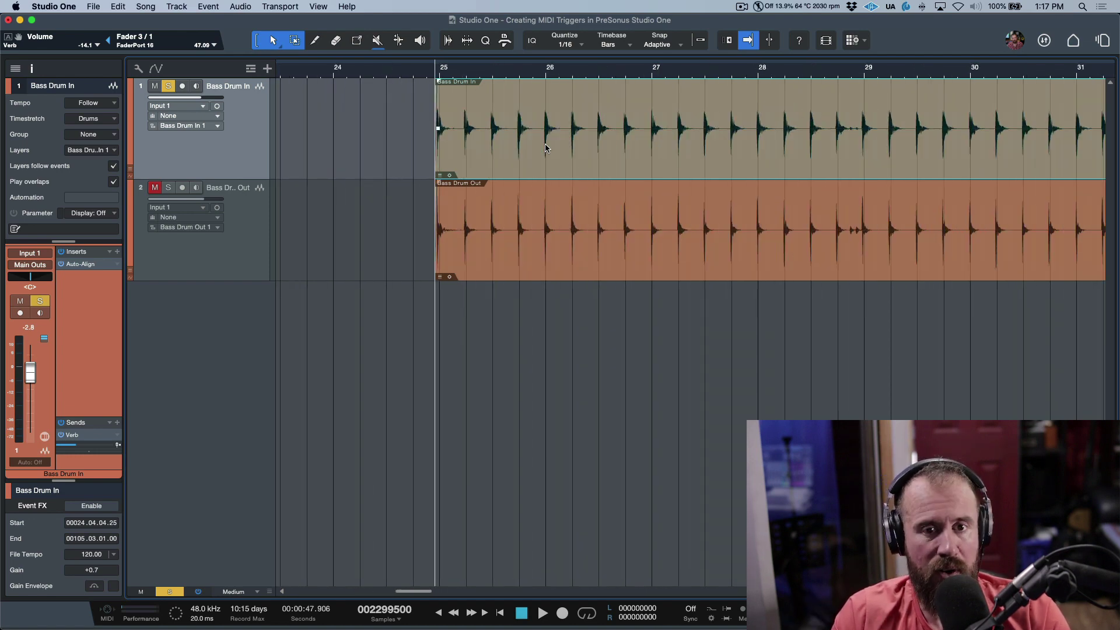
pyautogui.press('space')
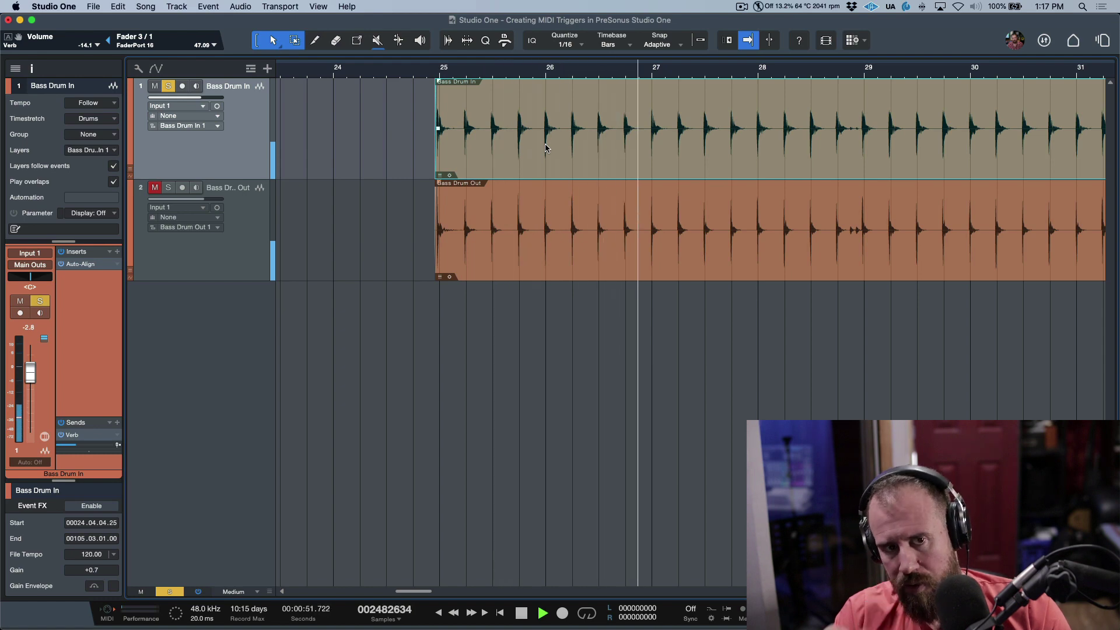
pyautogui.press('space')
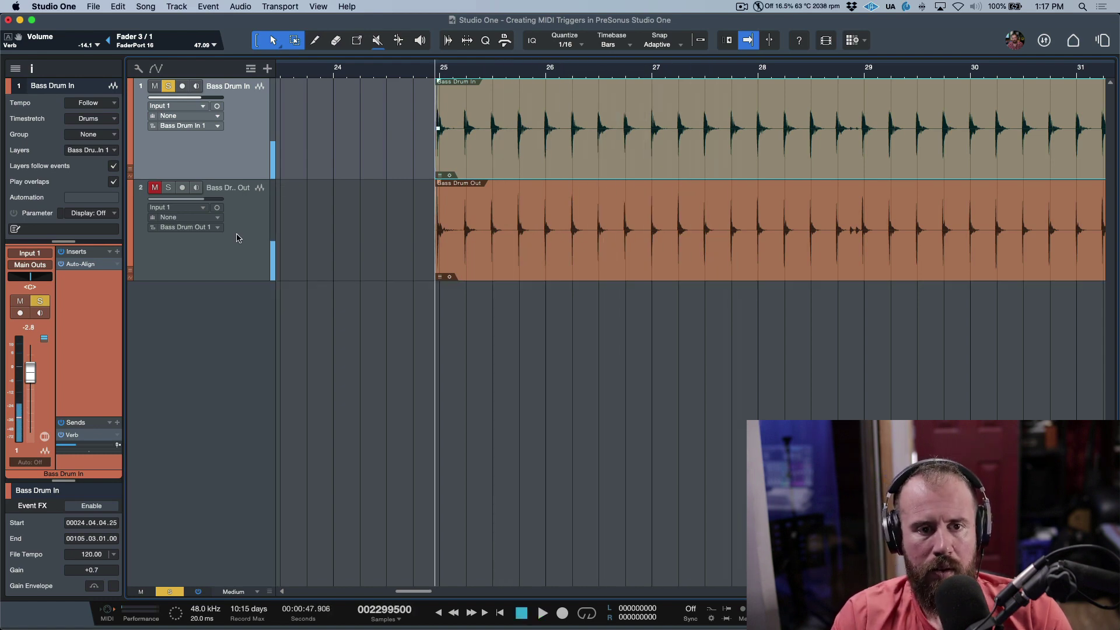
# Audition Bass Drum Out against Bass Drum In, then delete the Bass Drum Out track
pyautogui.click(236, 237)
pyautogui.press('space')
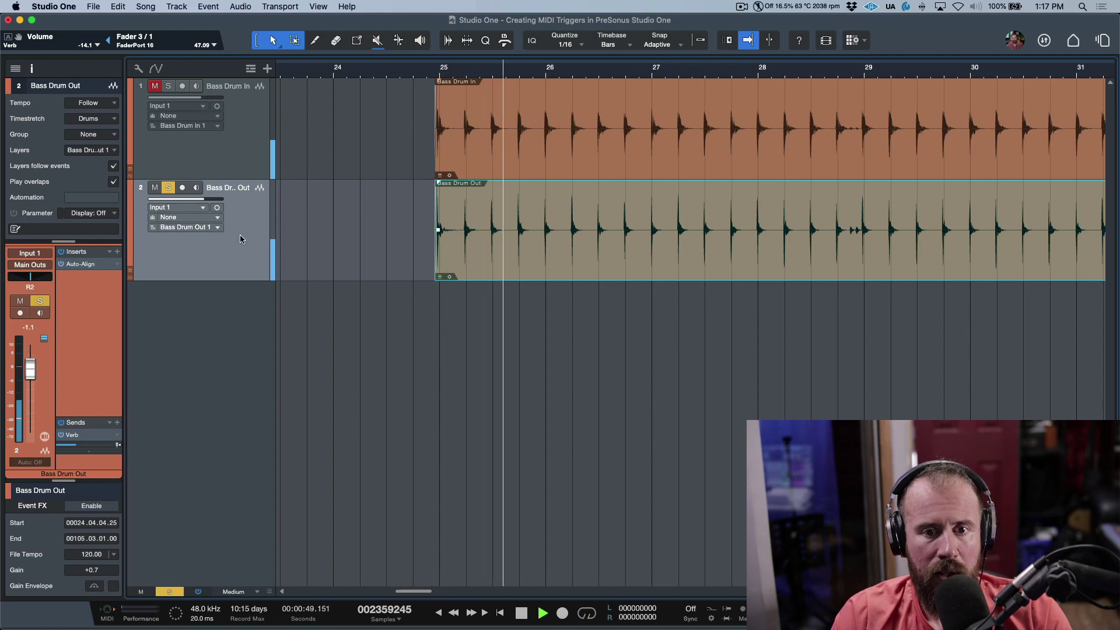
pyautogui.press('space')
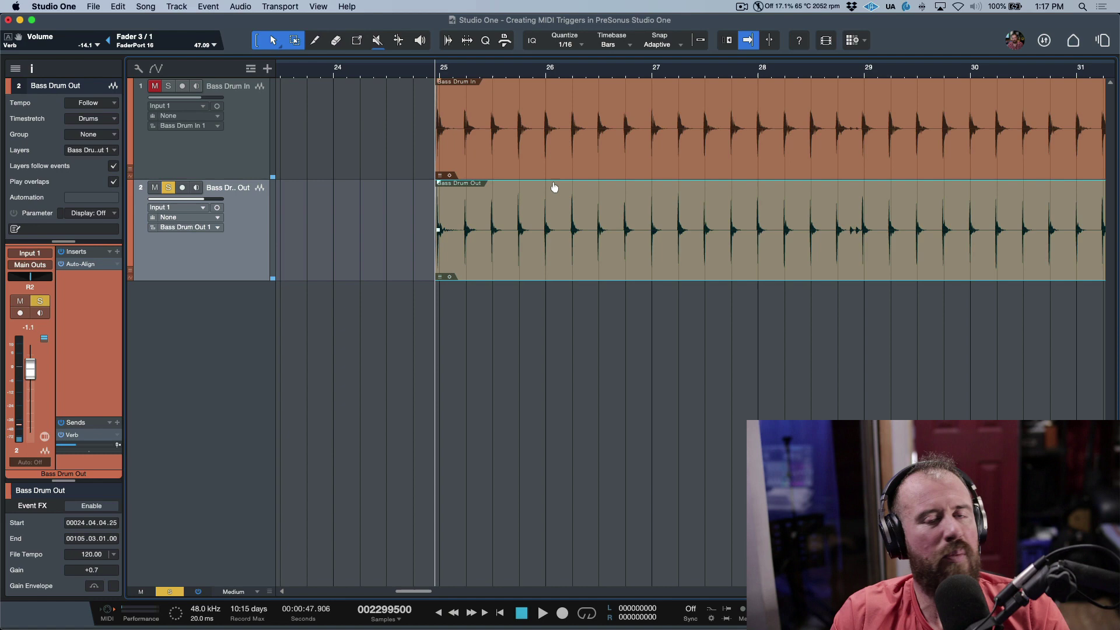
pyautogui.click(565, 155)
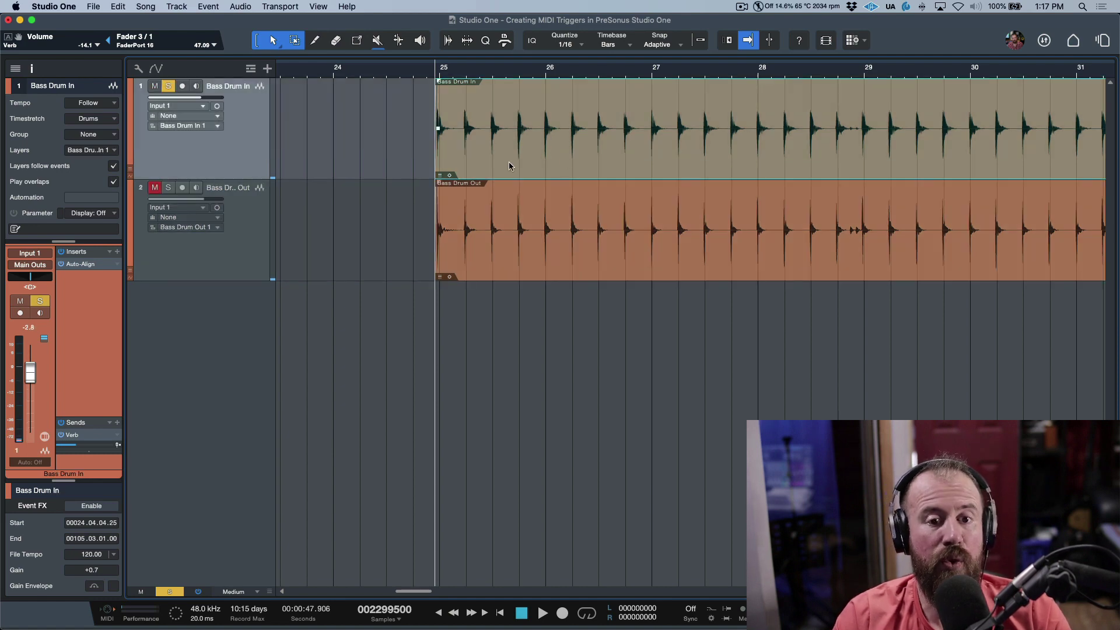
pyautogui.click(251, 240)
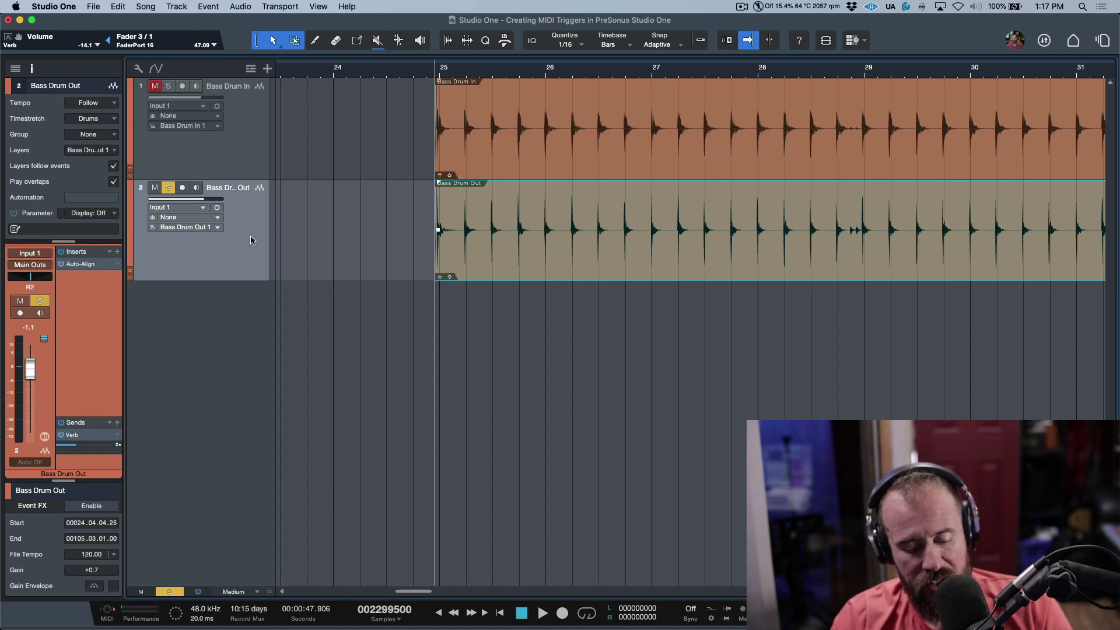
pyautogui.press('Delete')
# Run Audio > Detect Transients on the Bass Drum In event
pyautogui.click(559, 159)
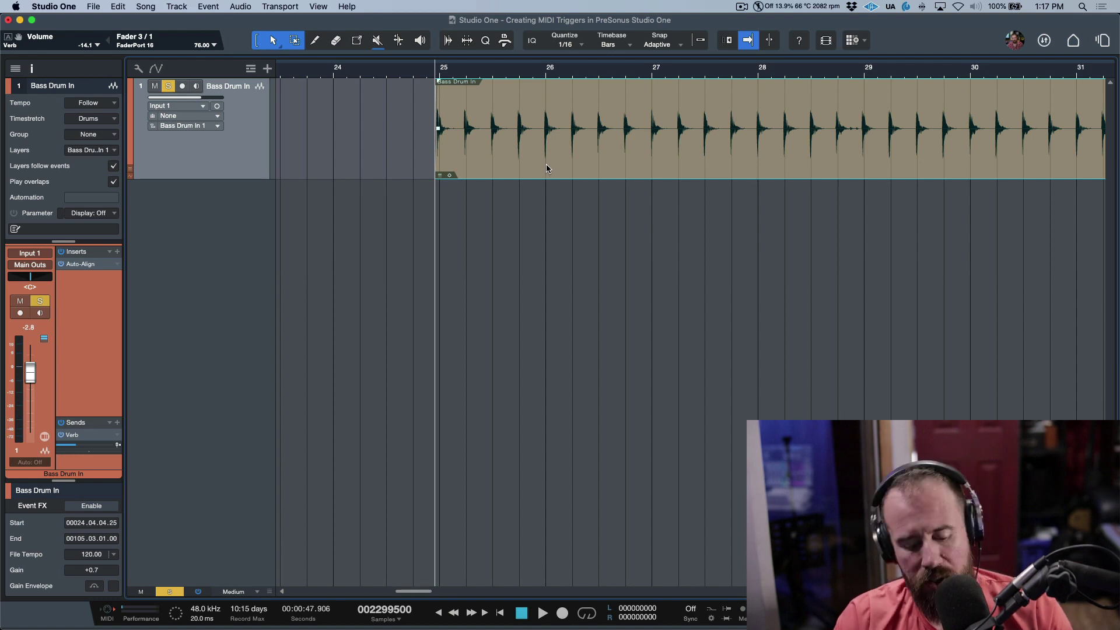
pyautogui.press('w')
pyautogui.press('w')
pyautogui.press('w')
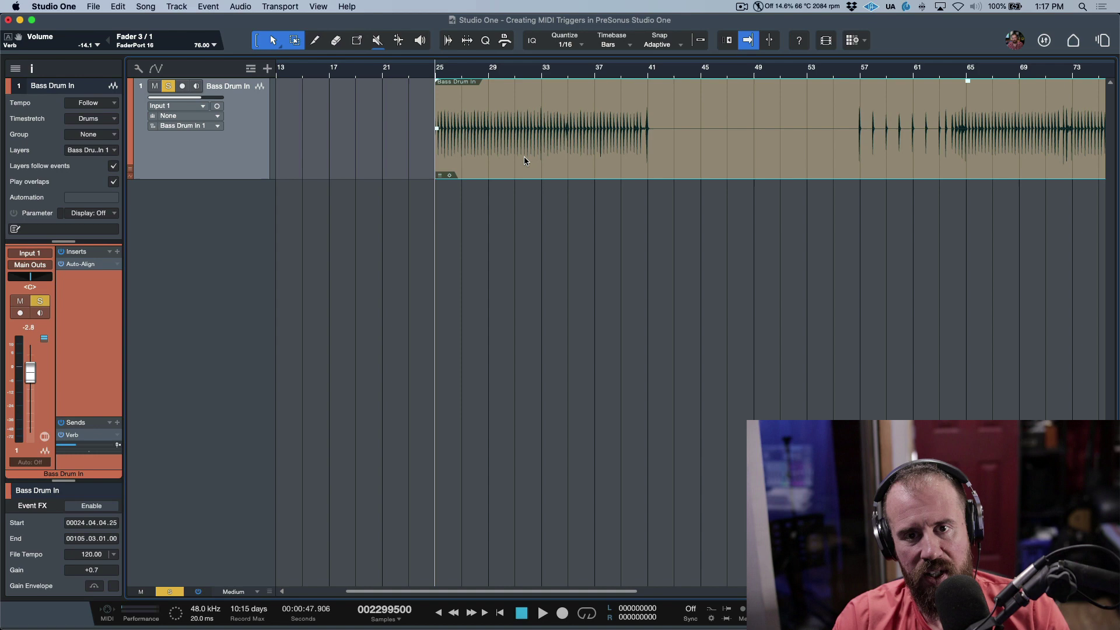
pyautogui.rightClick(516, 148)
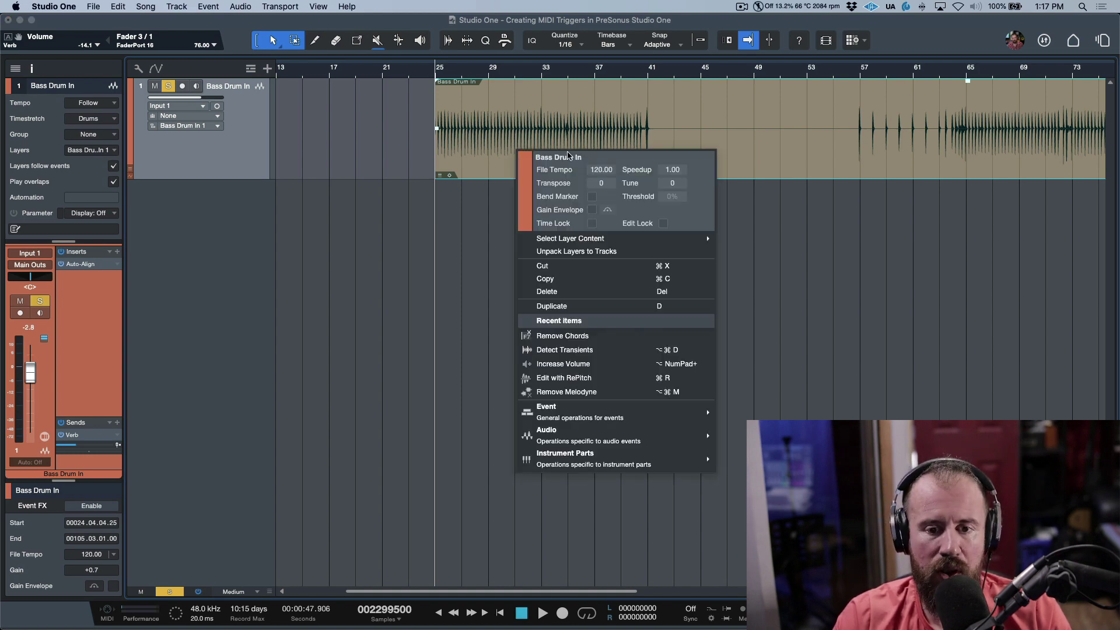
pyautogui.moveTo(568, 434)
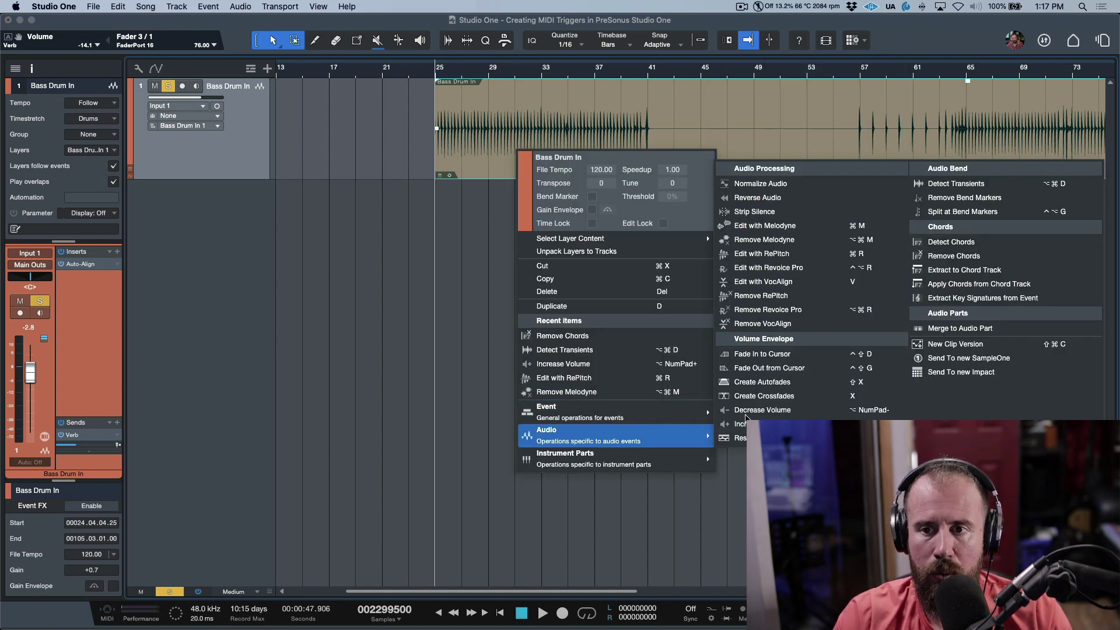
pyautogui.click(1053, 186)
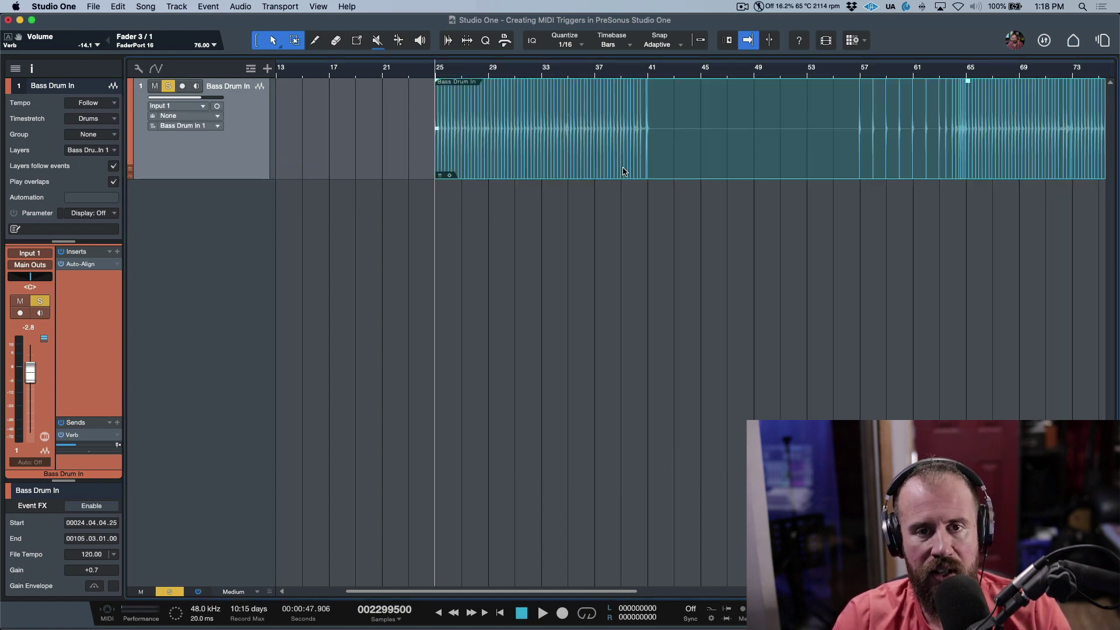
# Open the Audio Bend panel, keep Standard mode, and lower the threshold to 45%
pyautogui.click(450, 45)
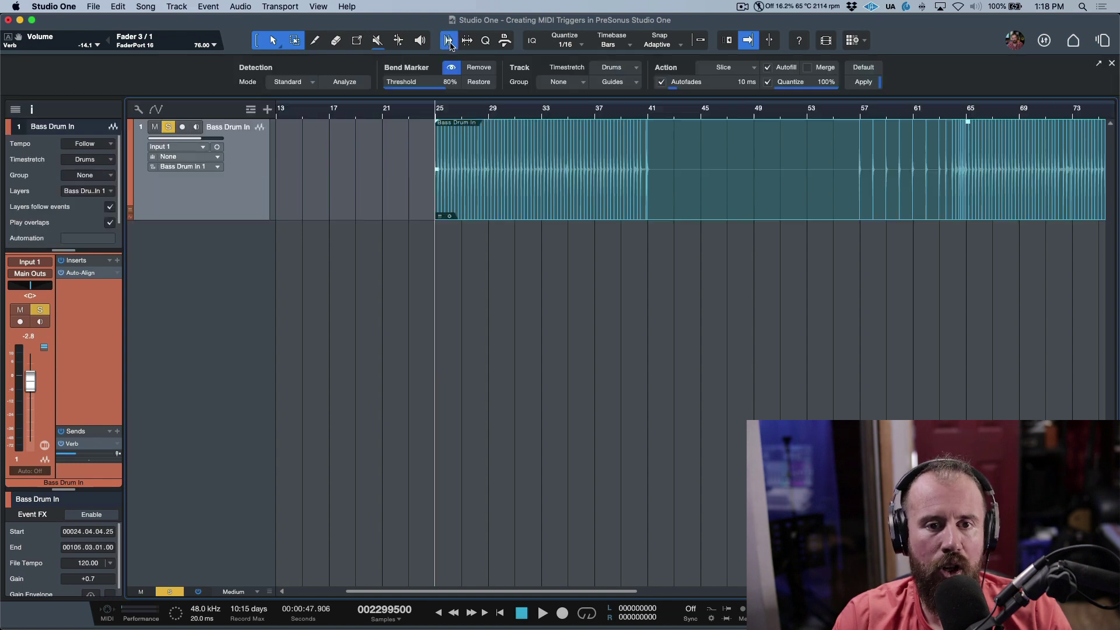
pyautogui.click(313, 82)
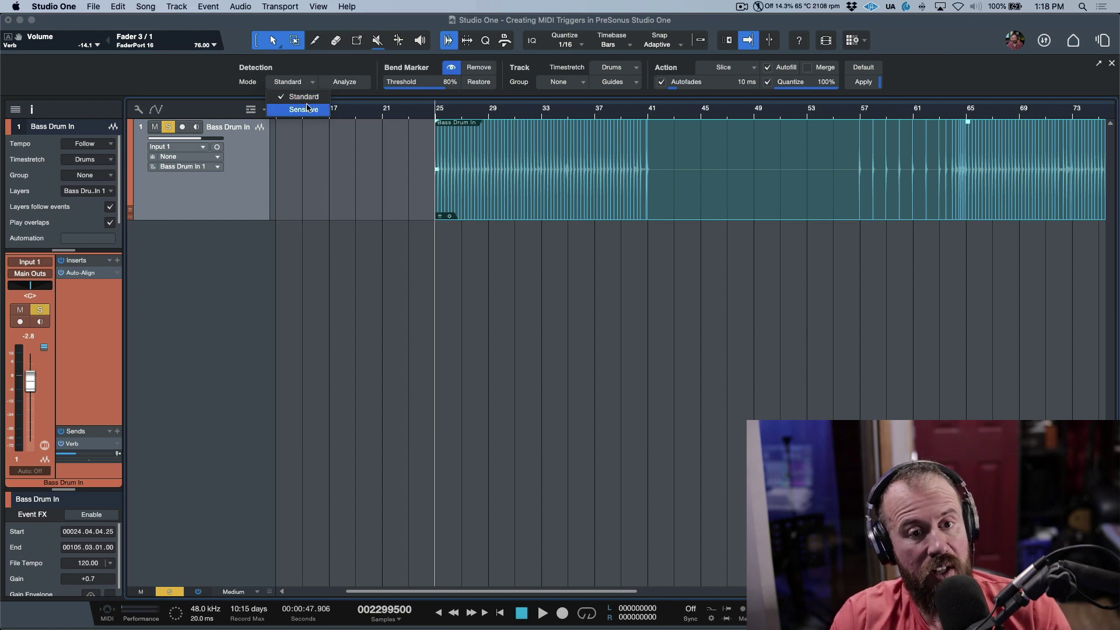
pyautogui.click(545, 113)
pyautogui.moveTo(441, 92)
pyautogui.mouseDown()
pyautogui.moveTo(401, 87)
pyautogui.moveTo(416, 87)
pyautogui.mouseUp()
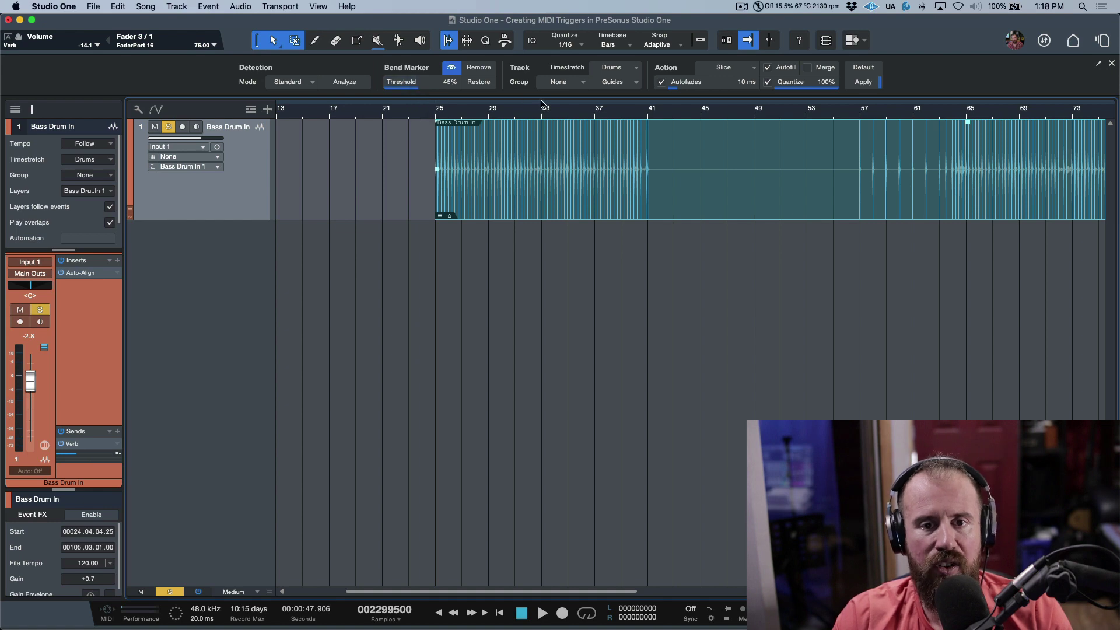
# Audition the kick hits around bar 34 and raise the threshold to 59%
pyautogui.scroll(10, 511, 115)
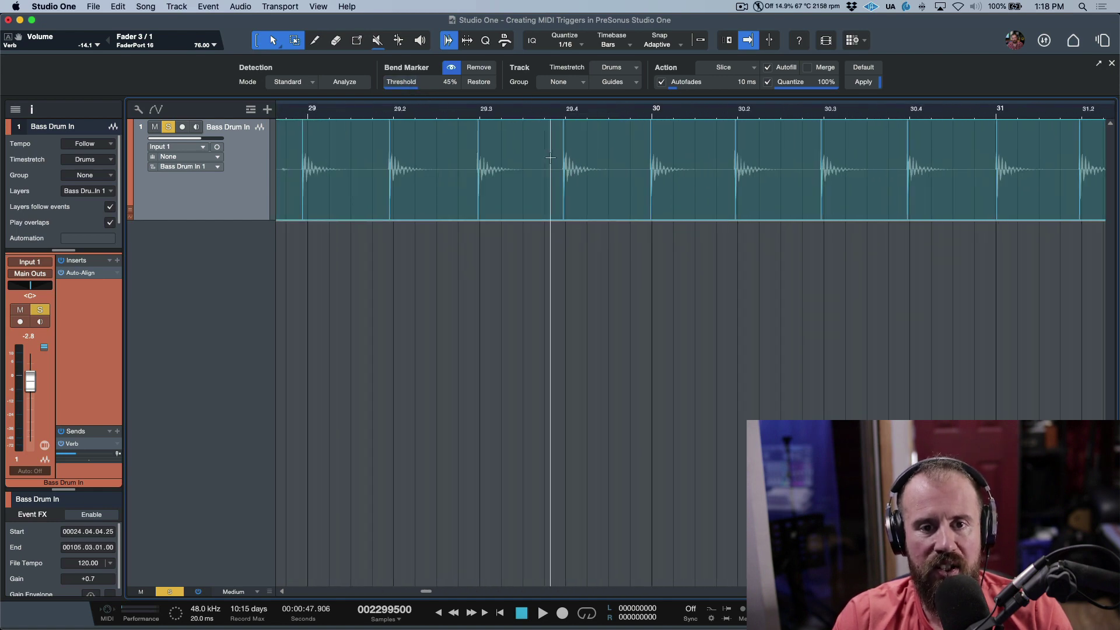
pyautogui.hscroll(-8, 550, 157)
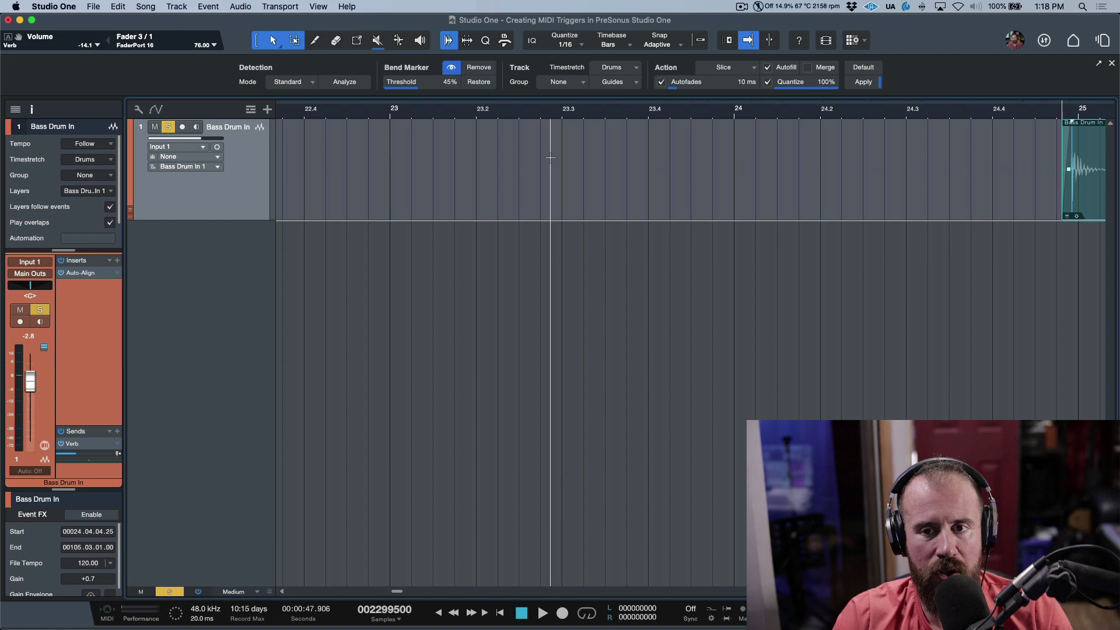
pyautogui.hscroll(2, 550, 157)
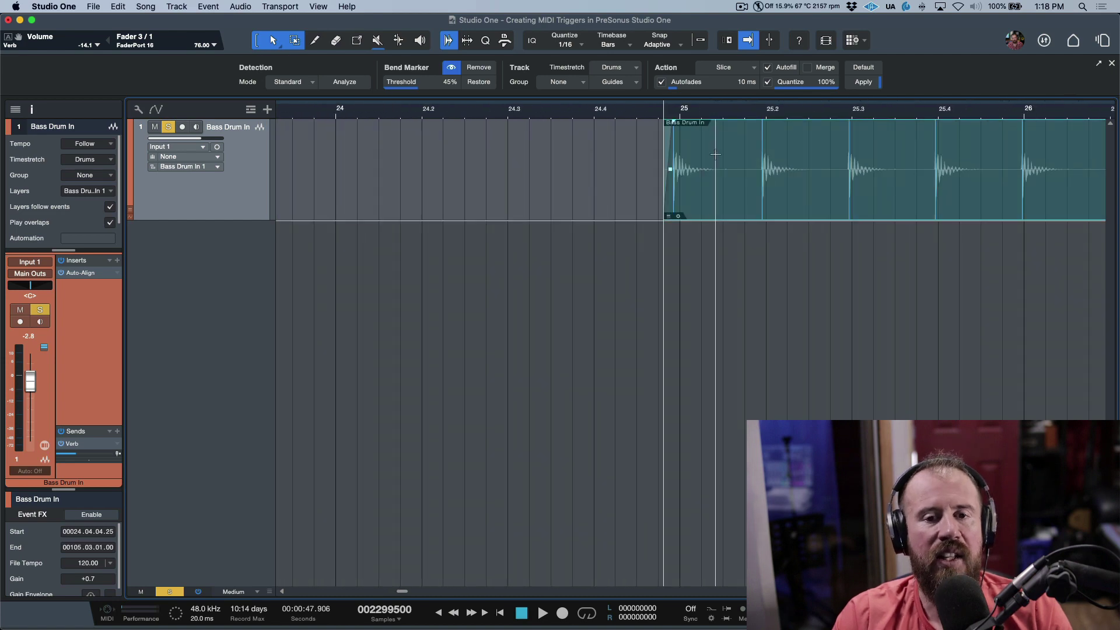
pyautogui.hscroll(5, 701, 150)
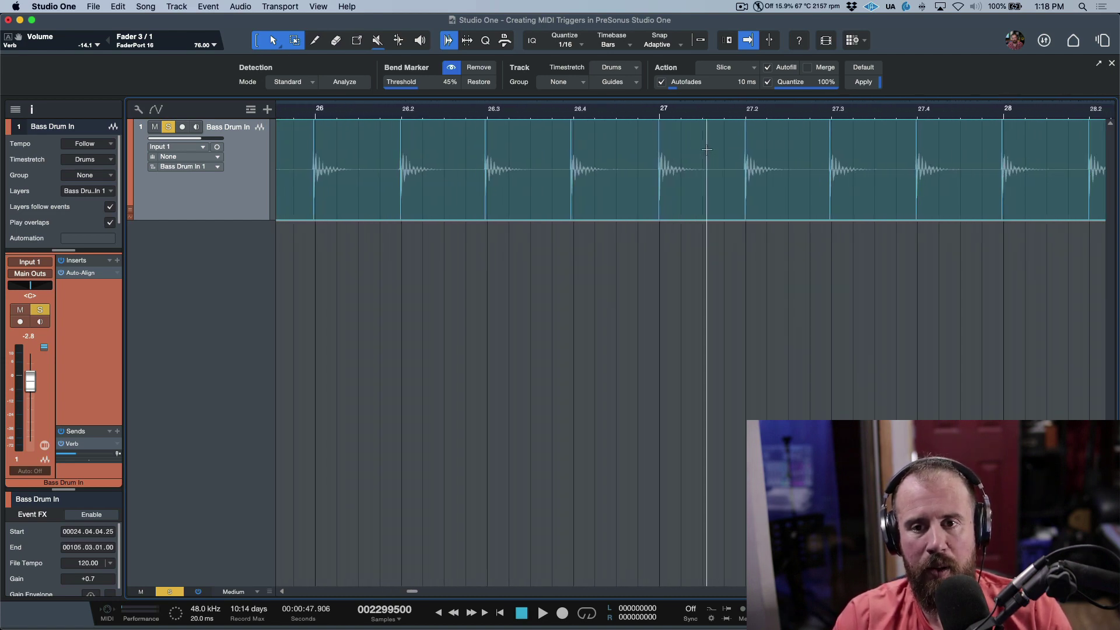
pyautogui.press('w')
pyautogui.press('w')
pyautogui.press('w')
pyautogui.press('w')
pyautogui.press('w')
pyautogui.press('w')
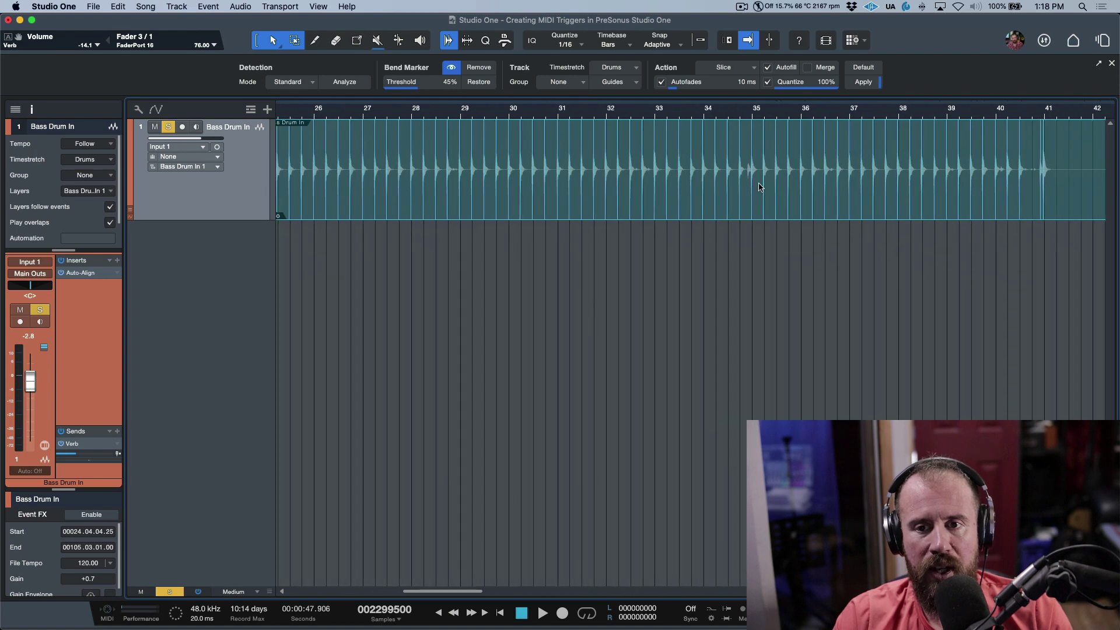
pyautogui.press('e')
pyautogui.press('e')
pyautogui.press('e')
pyautogui.press('e')
pyautogui.press('e')
pyautogui.press('e')
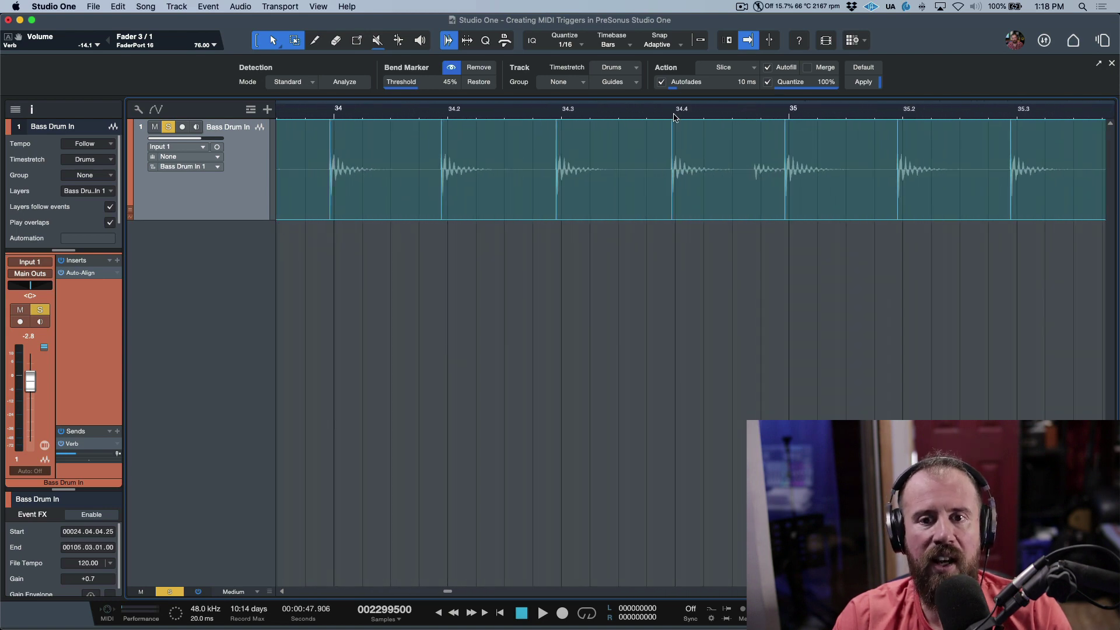
pyautogui.click(653, 111)
pyautogui.press('space')
pyautogui.press('space')
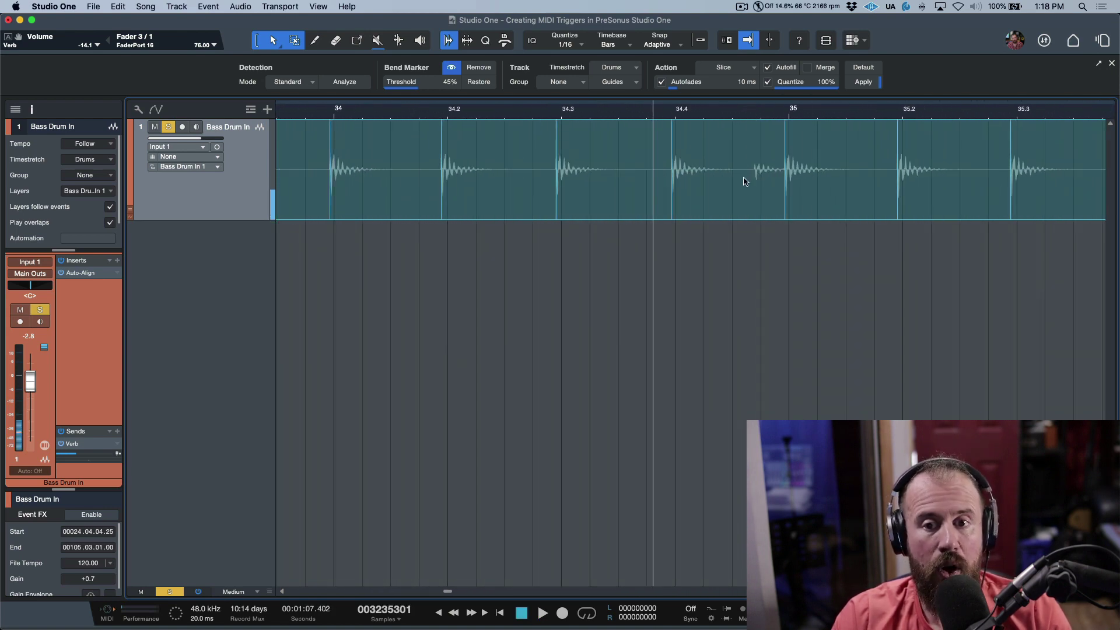
pyautogui.moveTo(417, 84); pyautogui.dragTo(427, 85)
# Compare at 100% around bar 40, then settle the threshold back at 59%
pyautogui.scroll(-2, 760, 173)
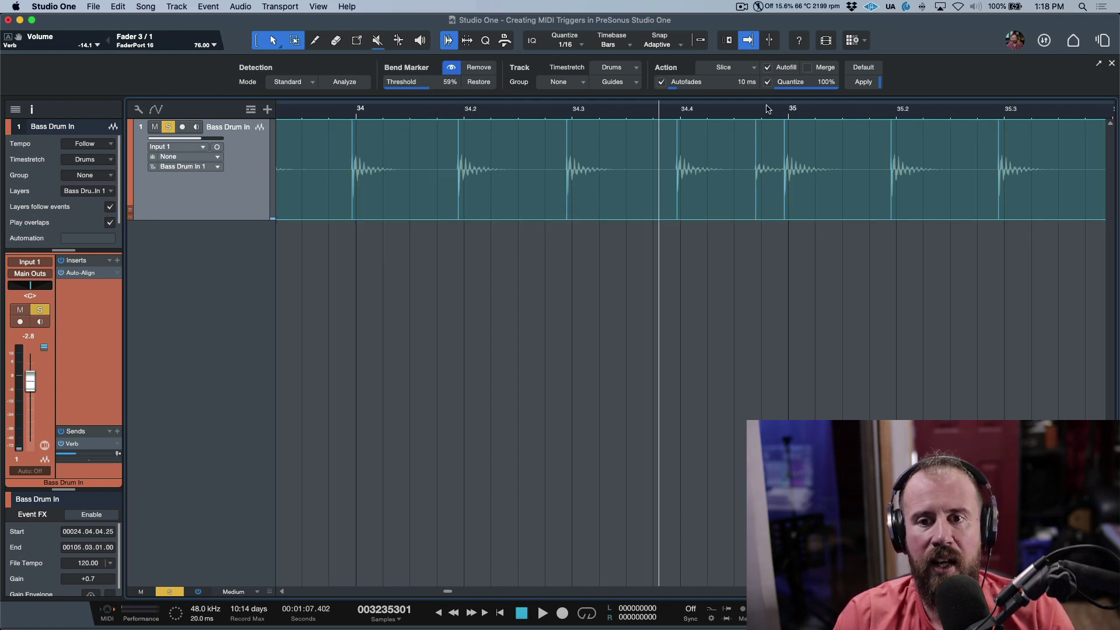
pyautogui.hscroll(10, 760, 174)
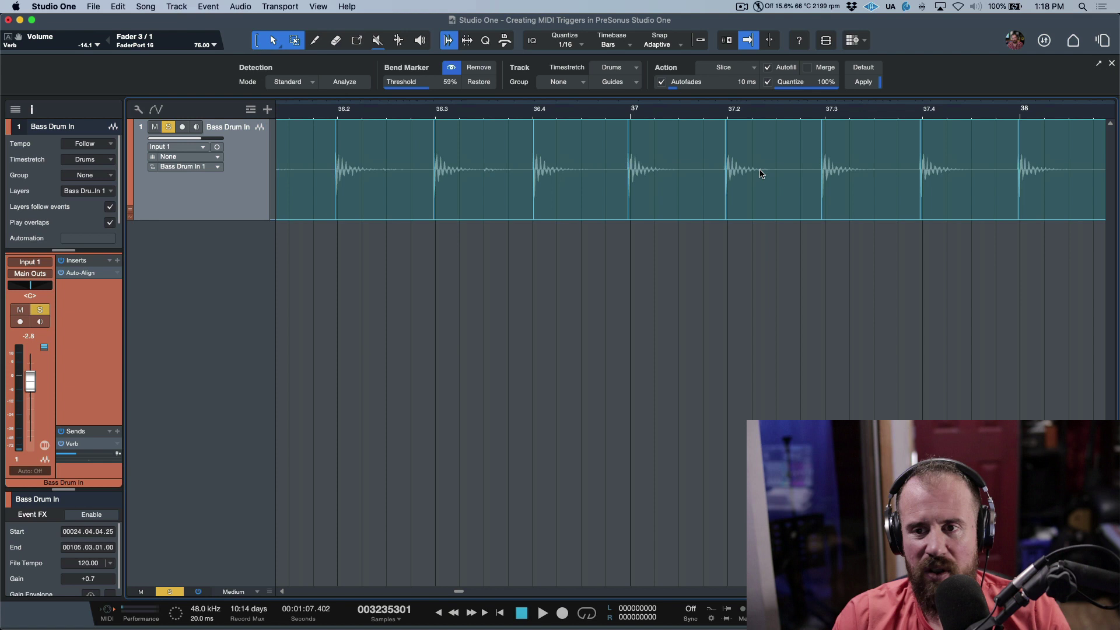
pyautogui.hscroll(10, 760, 174)
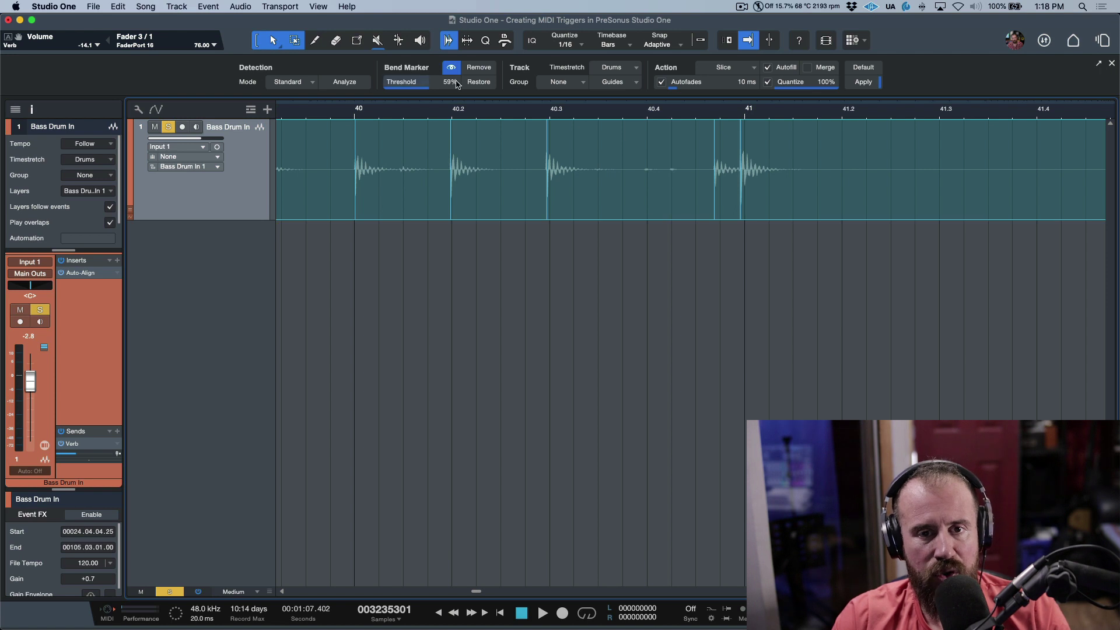
pyautogui.moveTo(457, 84); pyautogui.dragTo(536, 88)
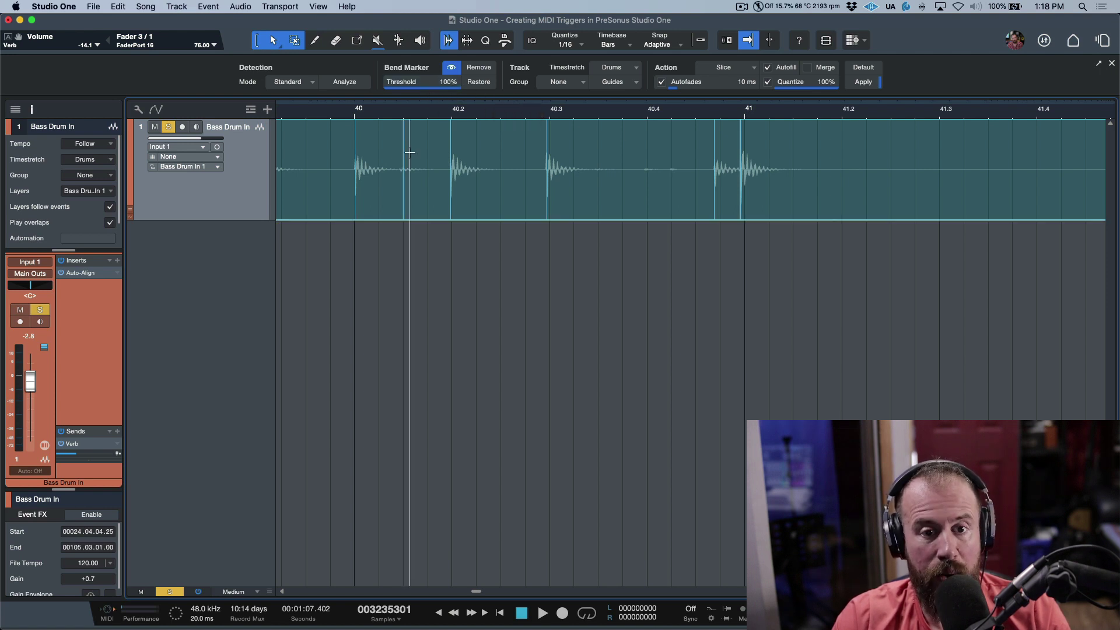
pyautogui.press('space')
pyautogui.press('space')
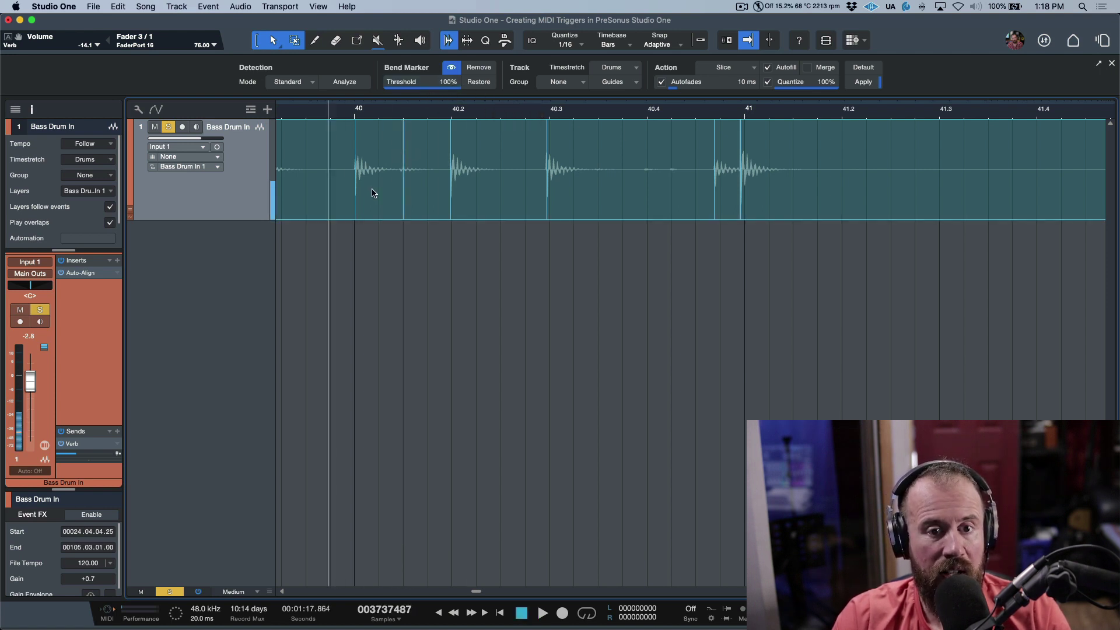
pyautogui.moveTo(436, 83)
pyautogui.mouseDown()
pyautogui.moveTo(452, 87)
pyautogui.moveTo(415, 101)
pyautogui.mouseUp()
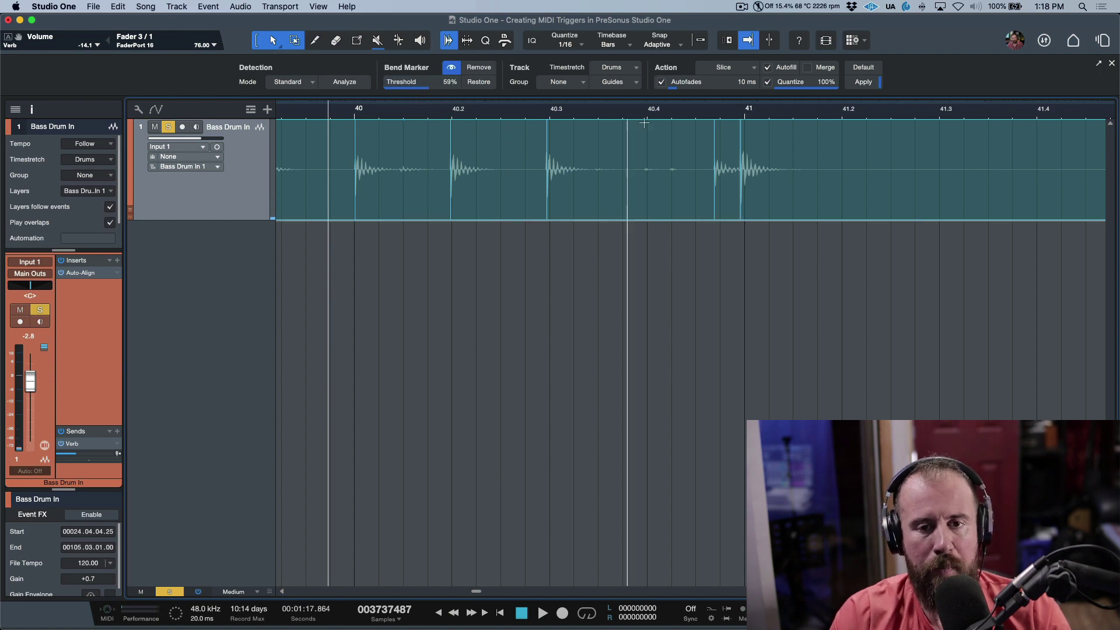
pyautogui.press('w')
pyautogui.press('w')
pyautogui.press('w')
pyautogui.press('w')
pyautogui.press('w')
pyautogui.press('w')
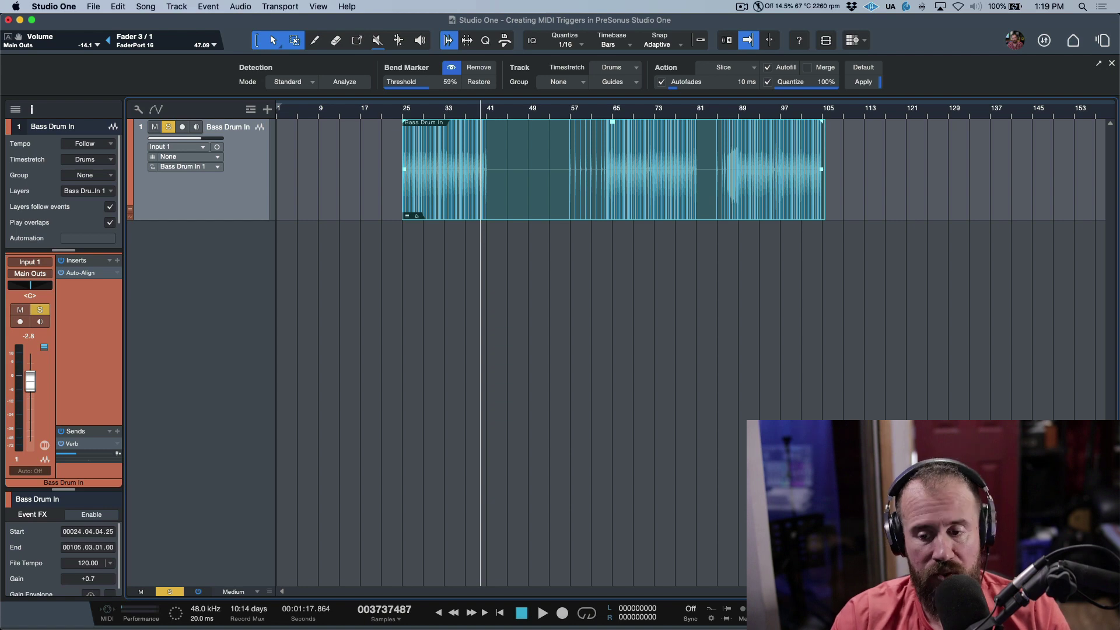
# Show the browser's Instruments presets and scroll through the PreSonus Impact kits
pyautogui.press('F6')
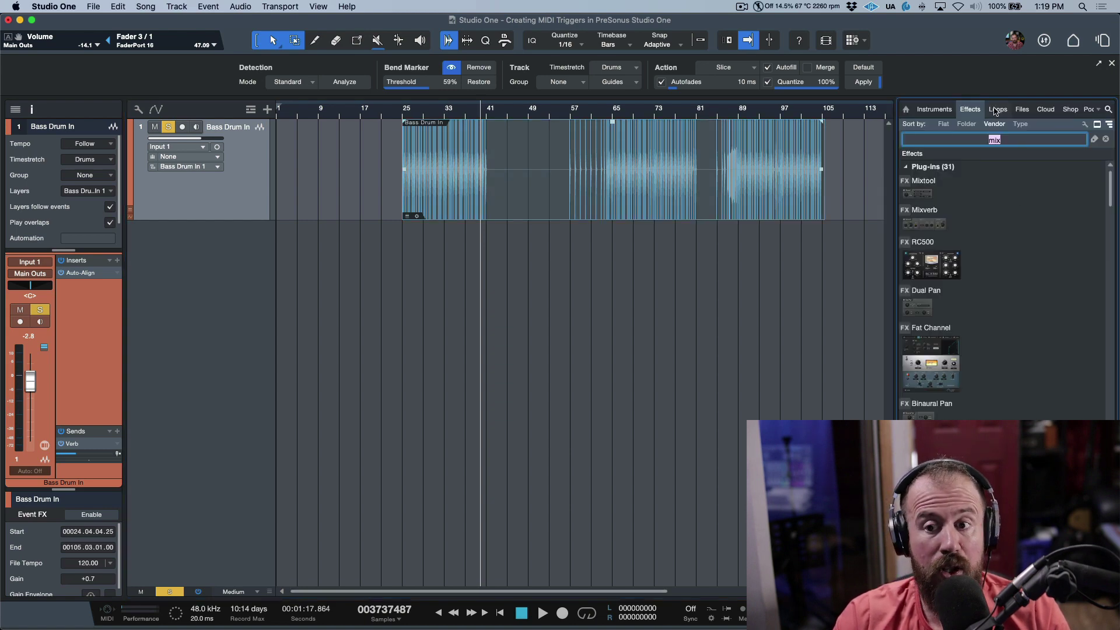
pyautogui.click(927, 109)
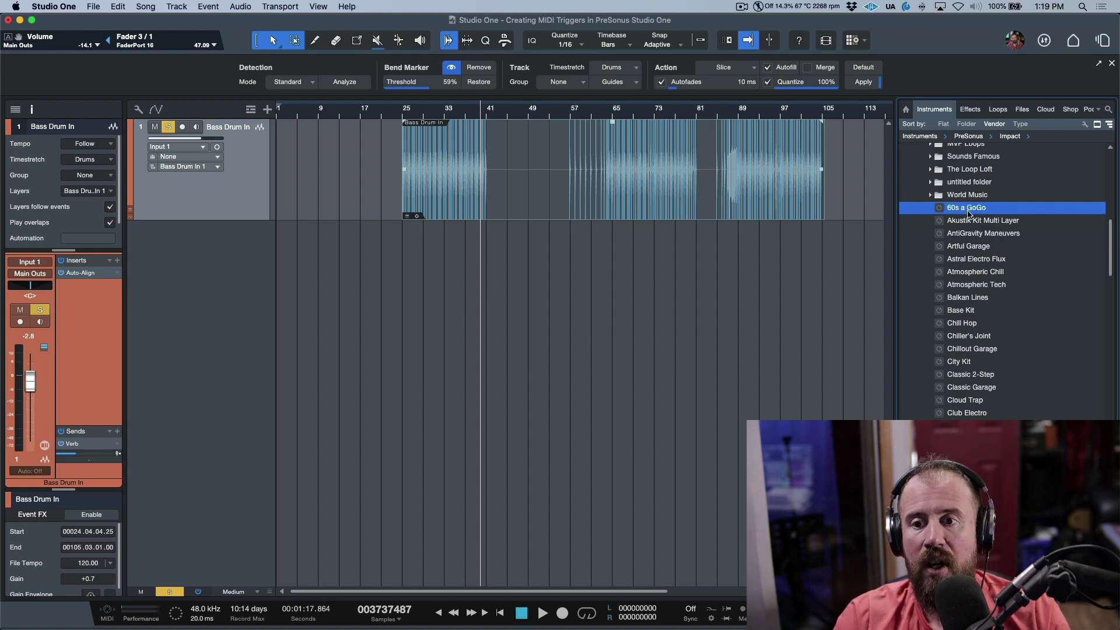
pyautogui.scroll(5, 985, 221)
pyautogui.scroll(3, 988, 223)
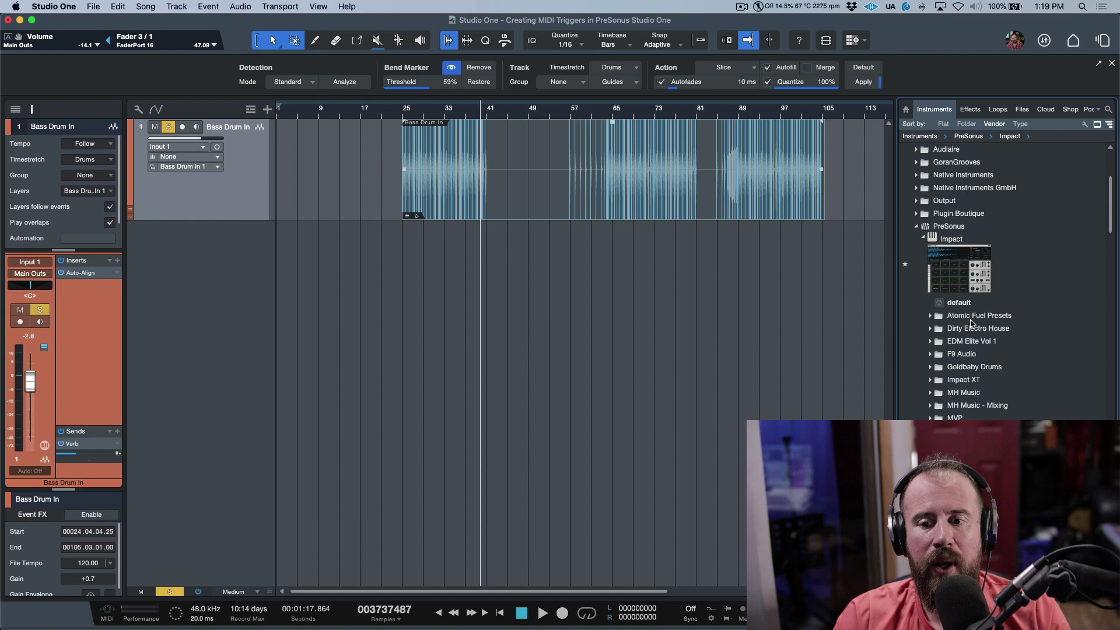
pyautogui.scroll(-6, 968, 320)
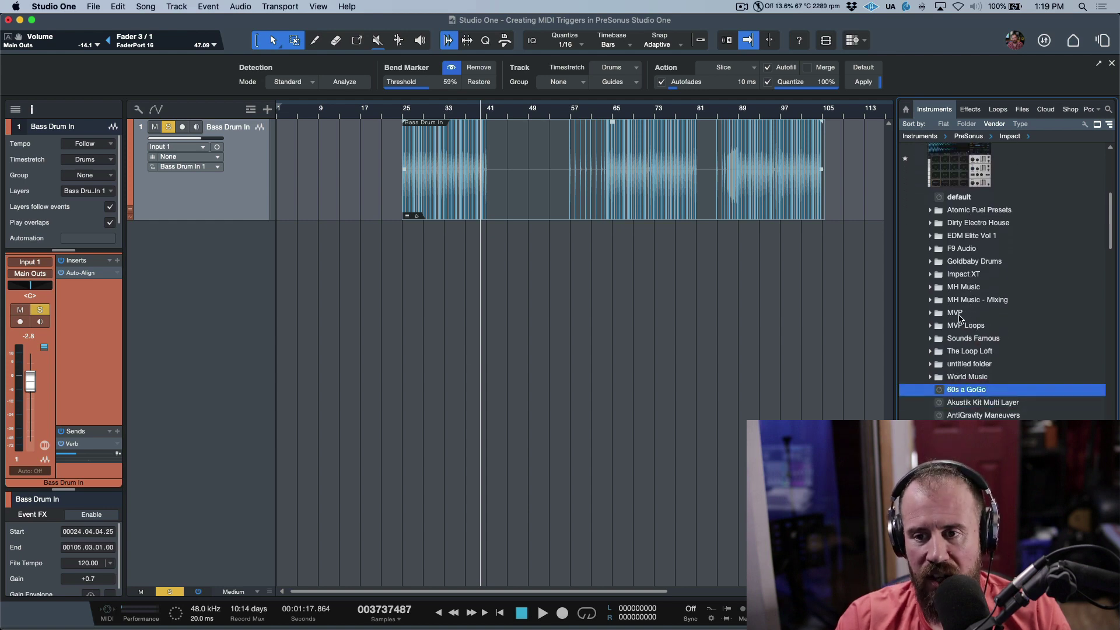
pyautogui.scroll(-10, 962, 318)
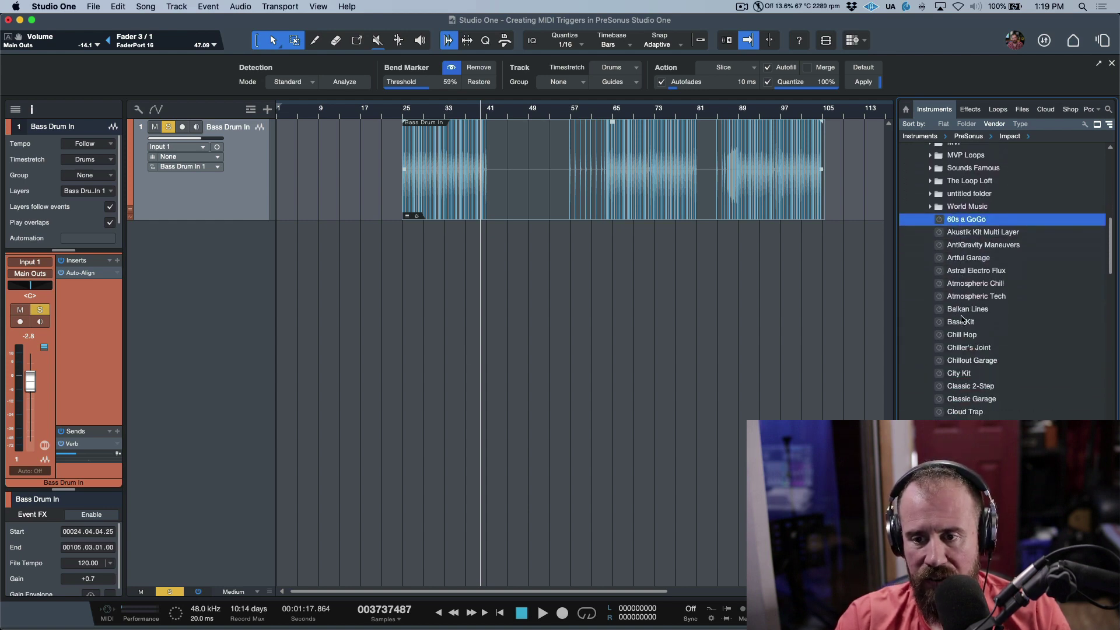
pyautogui.scroll(-6, 962, 320)
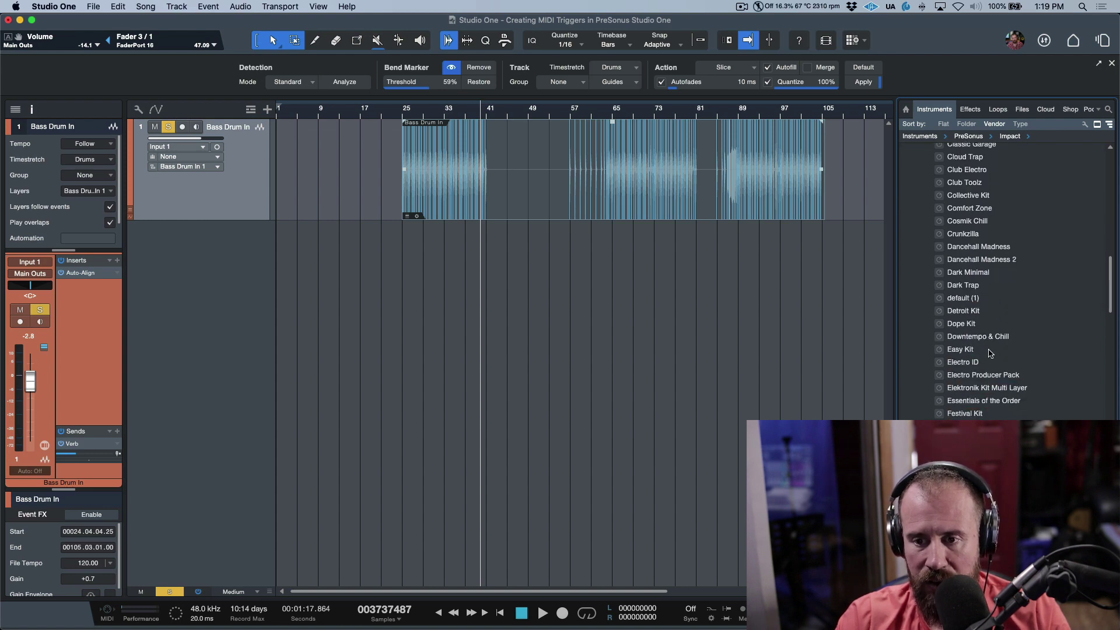
pyautogui.scroll(-3, 962, 318)
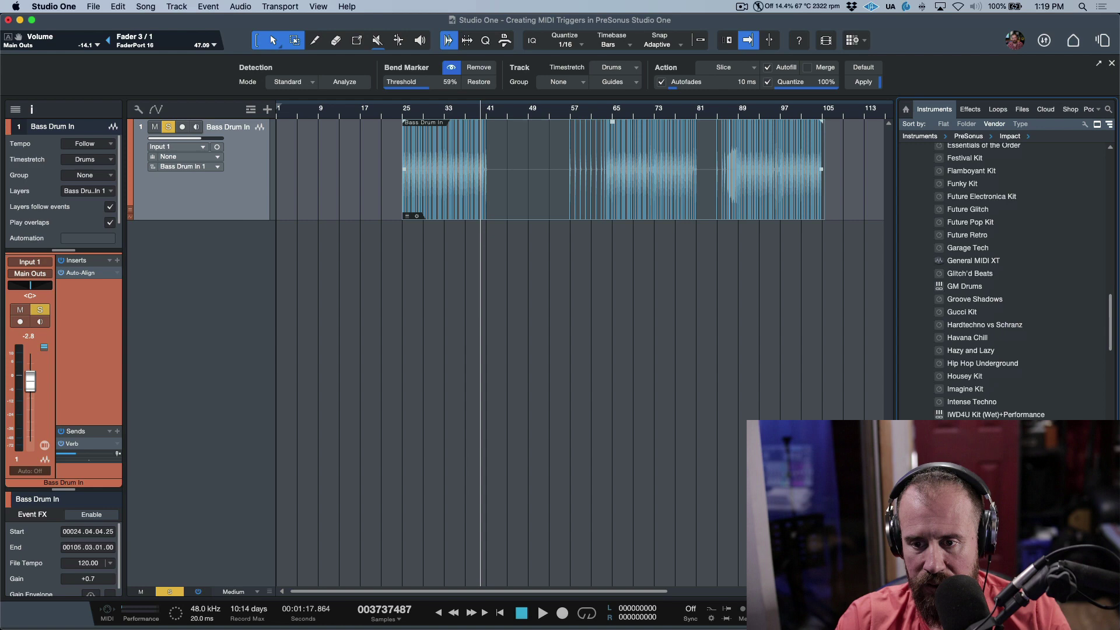
pyautogui.scroll(-10, 991, 280)
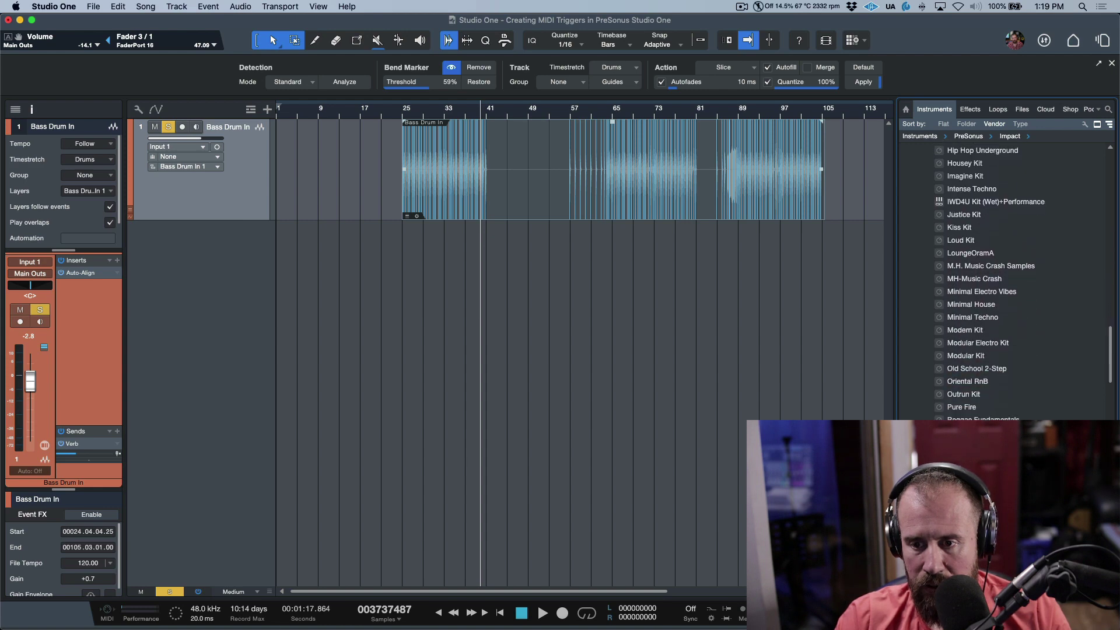
pyautogui.scroll(-8, 991, 280)
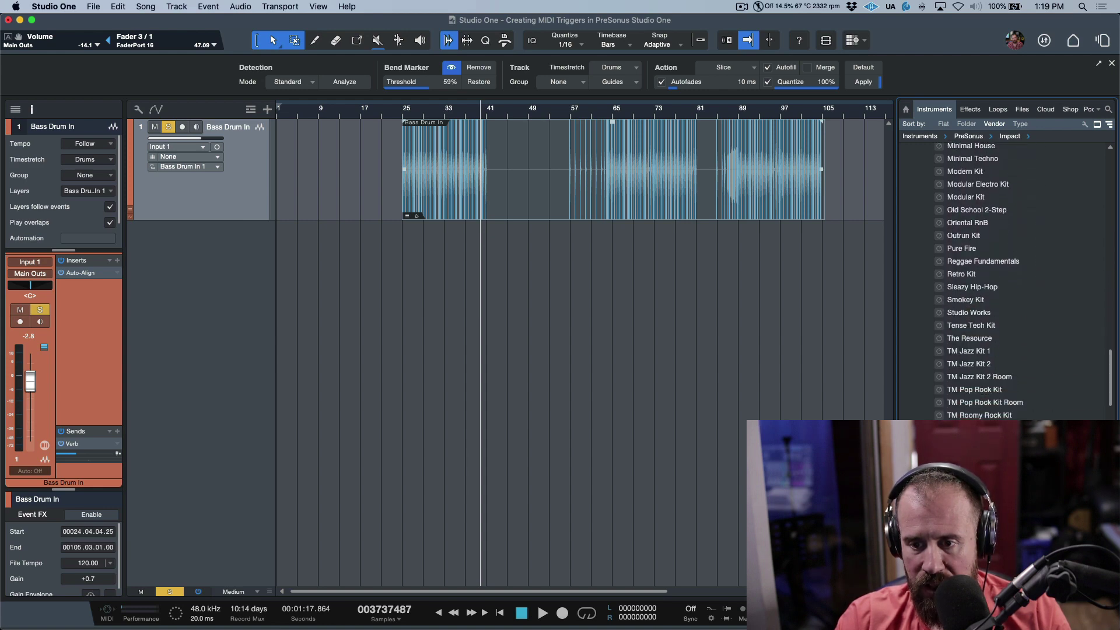
pyautogui.scroll(-8, 991, 280)
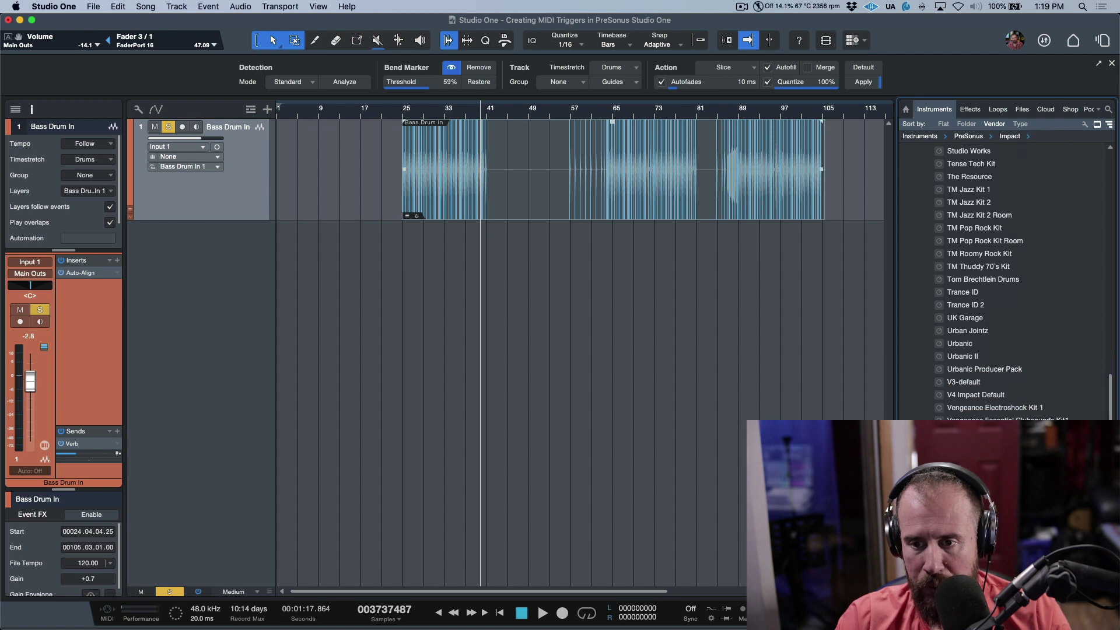
pyautogui.scroll(20, 991, 280)
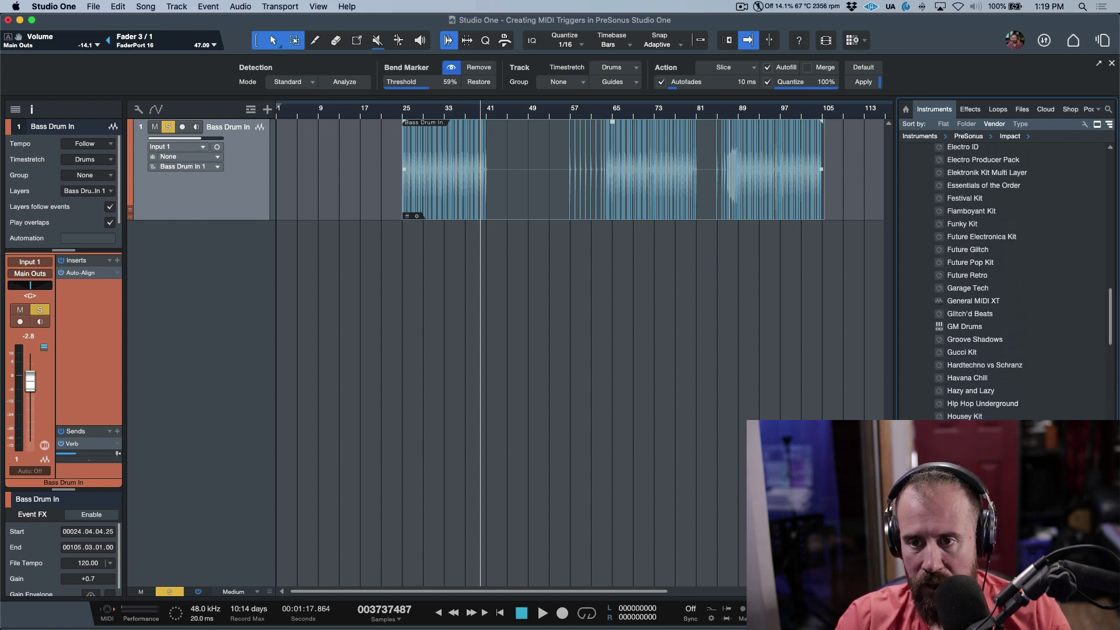
pyautogui.scroll(5, 991, 280)
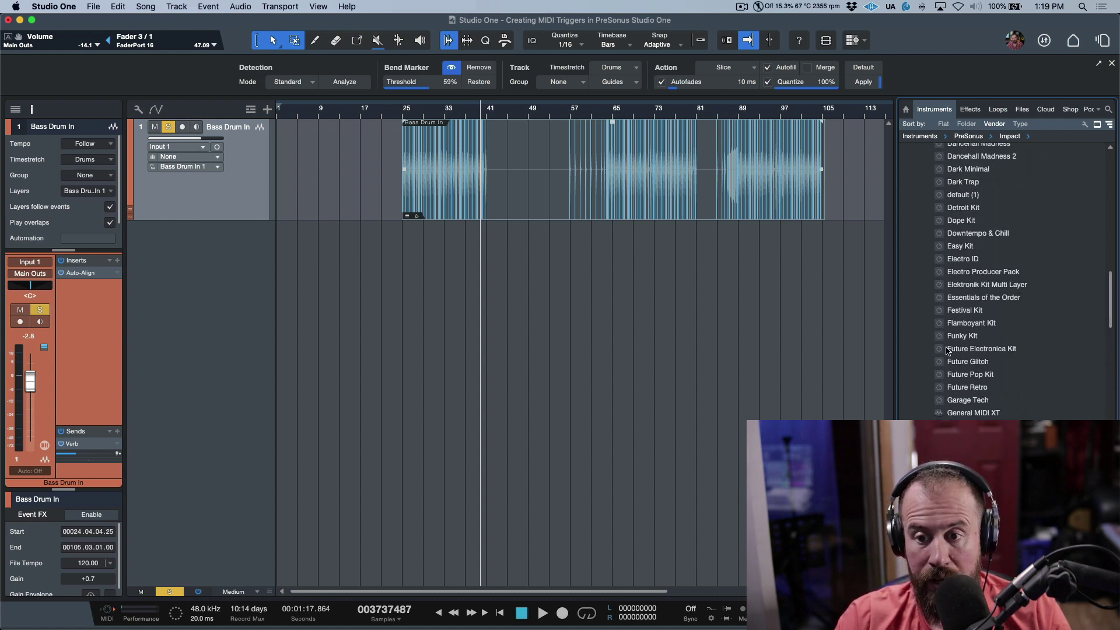
# Add a Funky Kit Impact XT track and drop the Bass Drum In audio onto it as a note part
pyautogui.moveTo(941, 337); pyautogui.dragTo(744, 334)
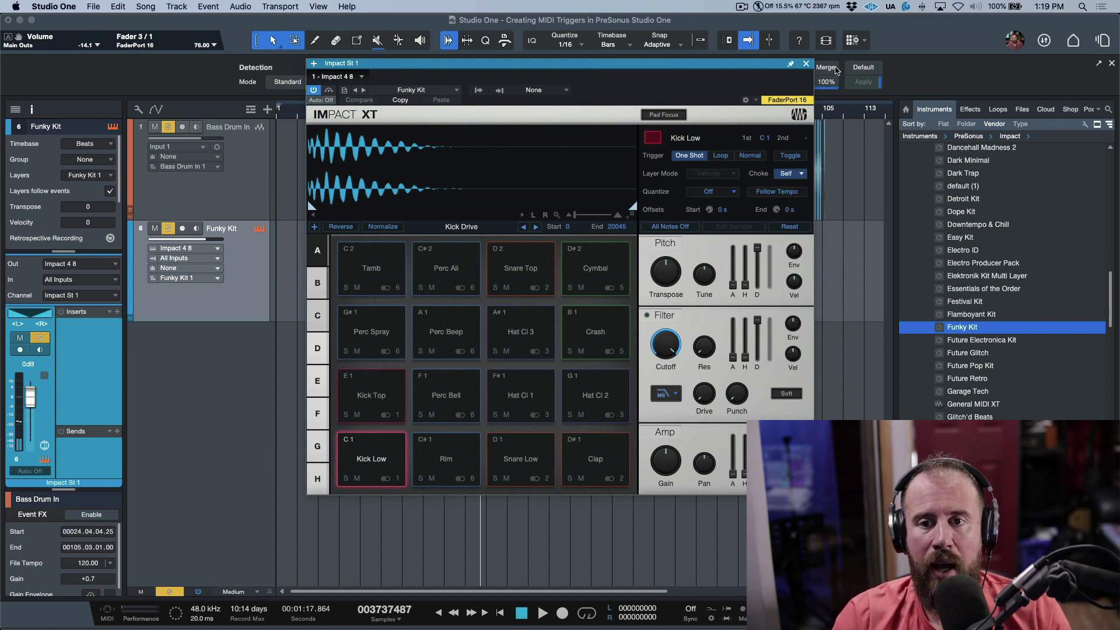
pyautogui.click(806, 63)
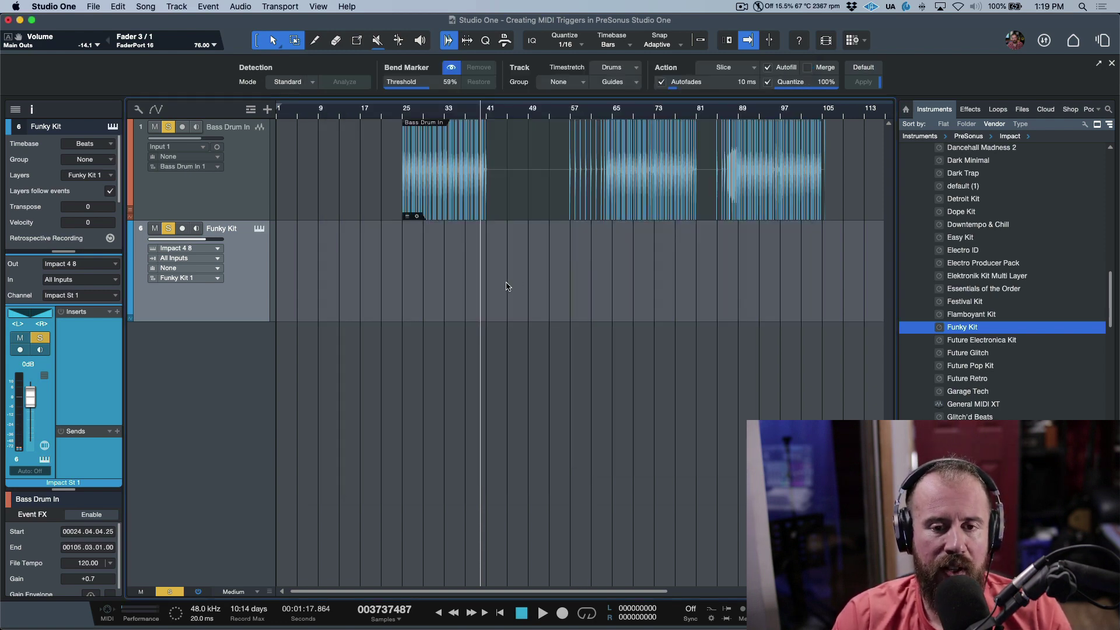
pyautogui.moveTo(542, 204); pyautogui.dragTo(525, 297)
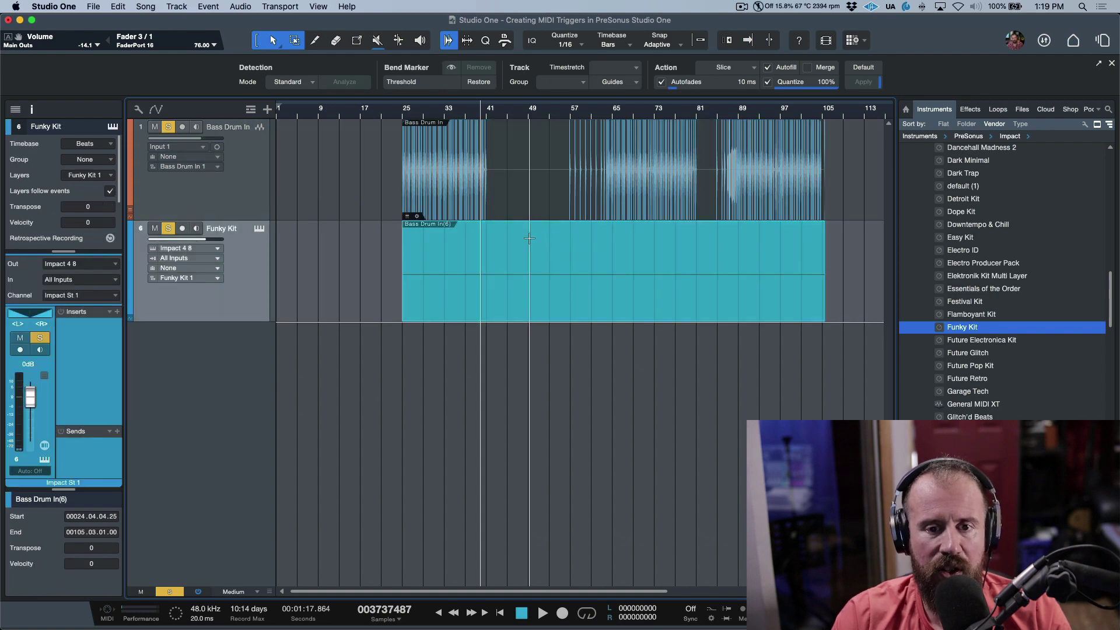
# Open the Bass Drum In(6) part in the editor and switch to Piano View
pyautogui.doubleClick(523, 295)
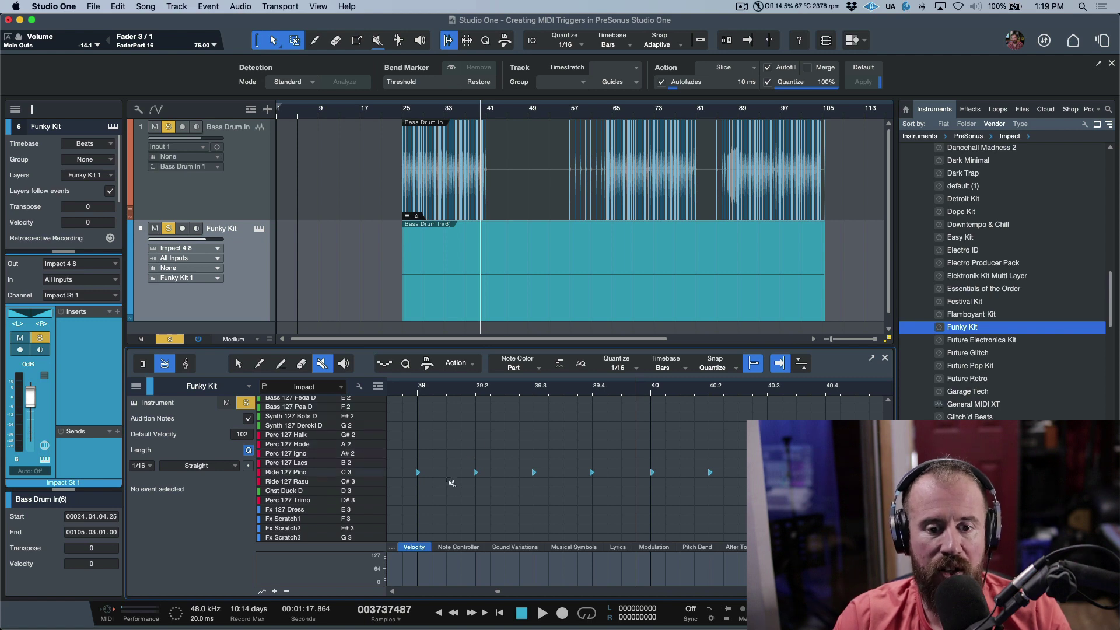
pyautogui.scroll(5, 364, 430)
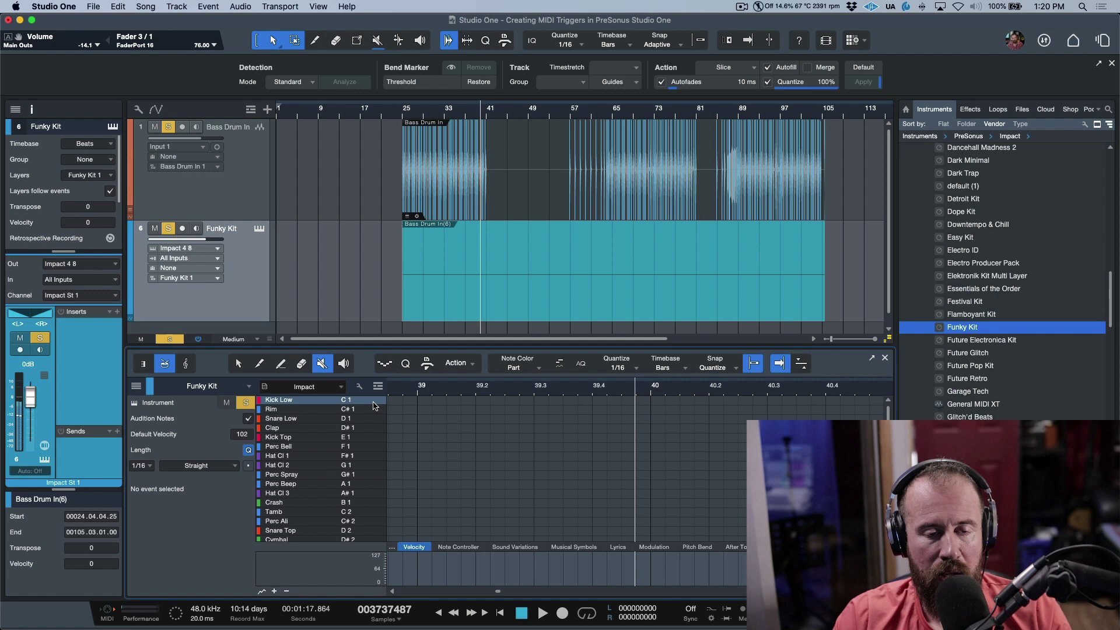
pyautogui.click(140, 364)
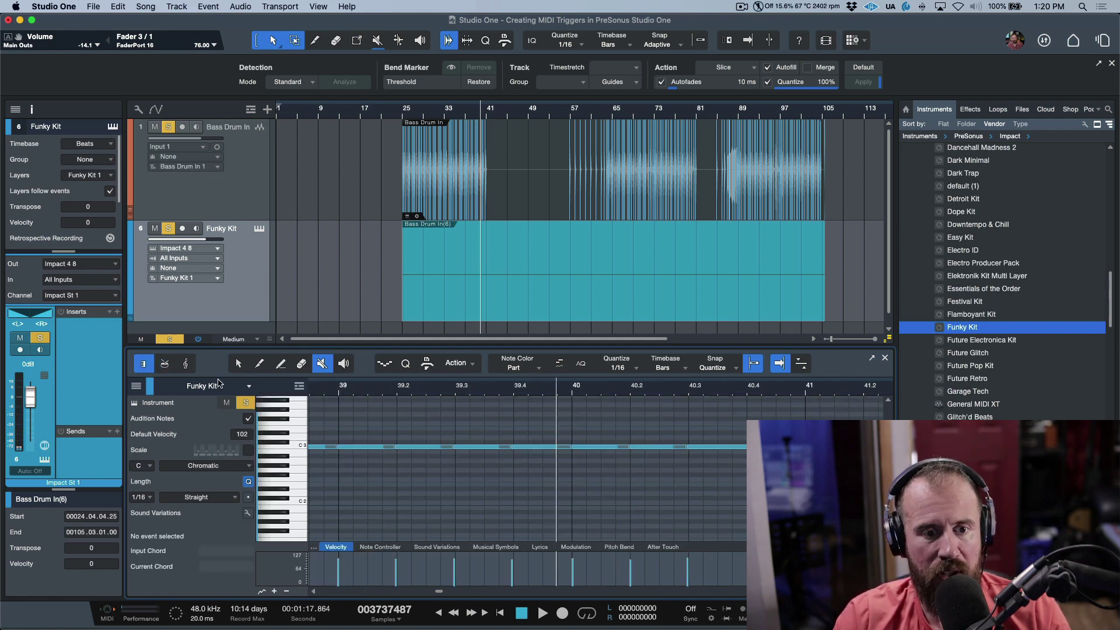
# In Drum View, select all notes and transpose them down to Kick Low (C1)
pyautogui.click(165, 364)
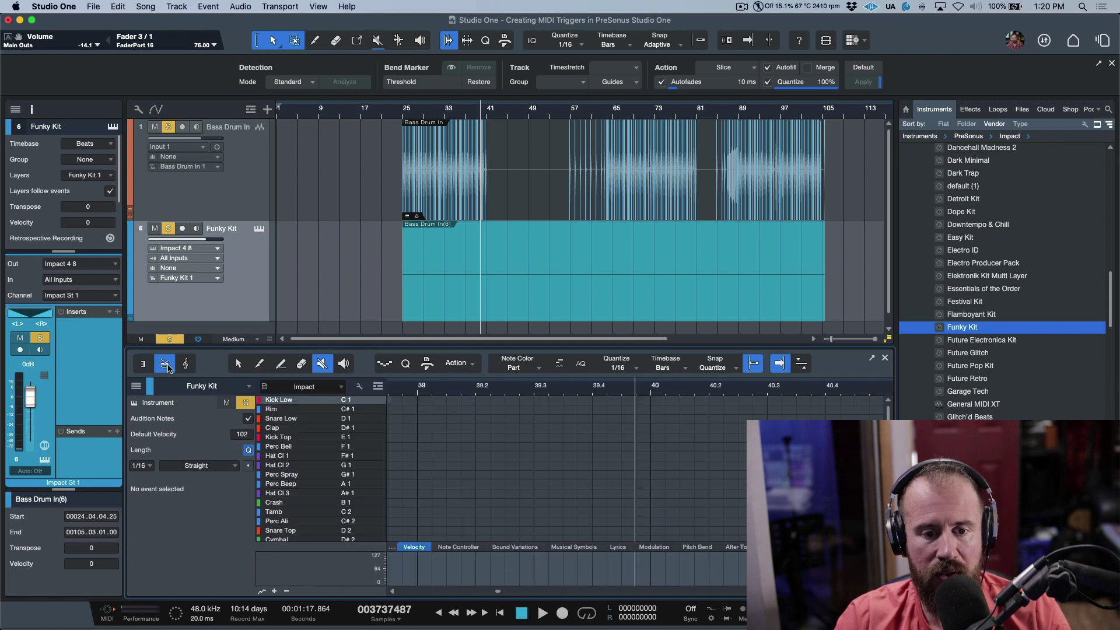
pyautogui.scroll(-5, 457, 471)
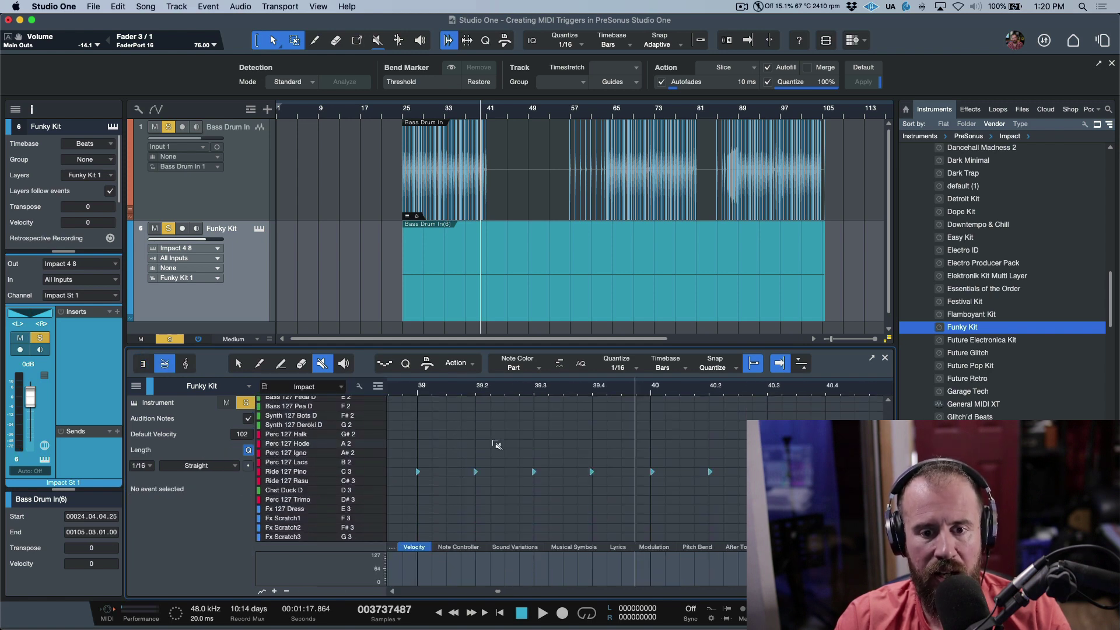
pyautogui.press('super+a')
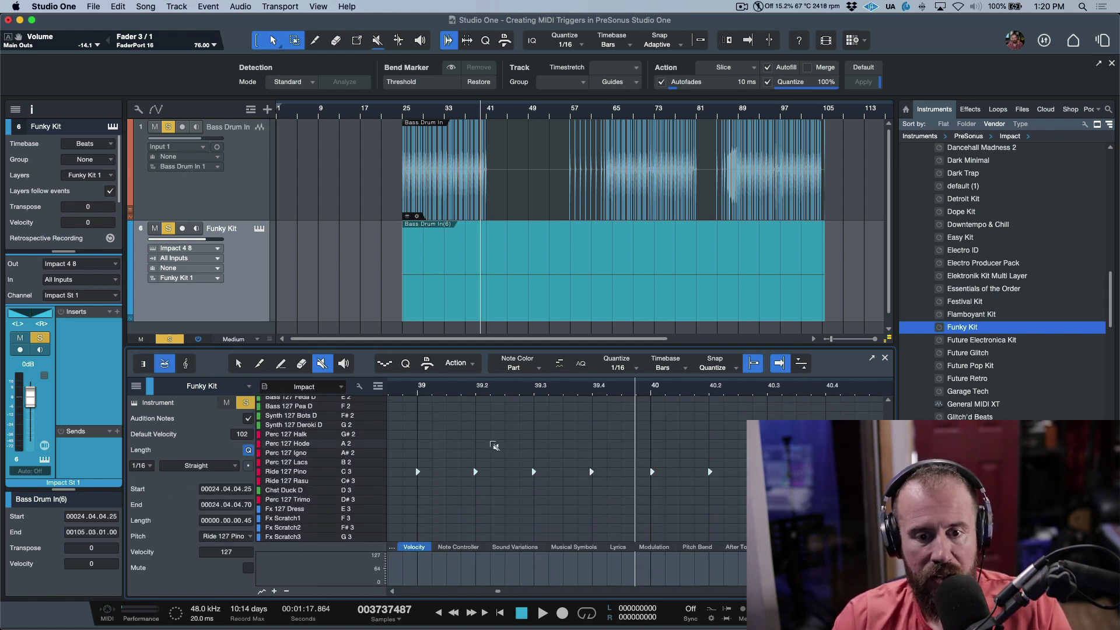
pyautogui.scroll(3, 494, 447)
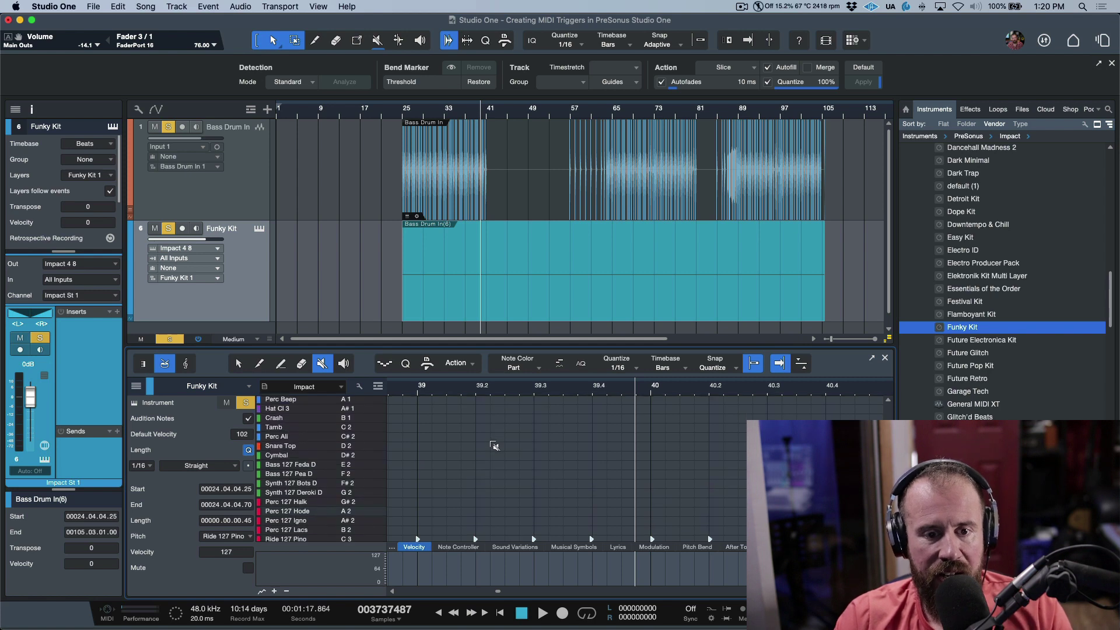
pyautogui.scroll(3, 494, 446)
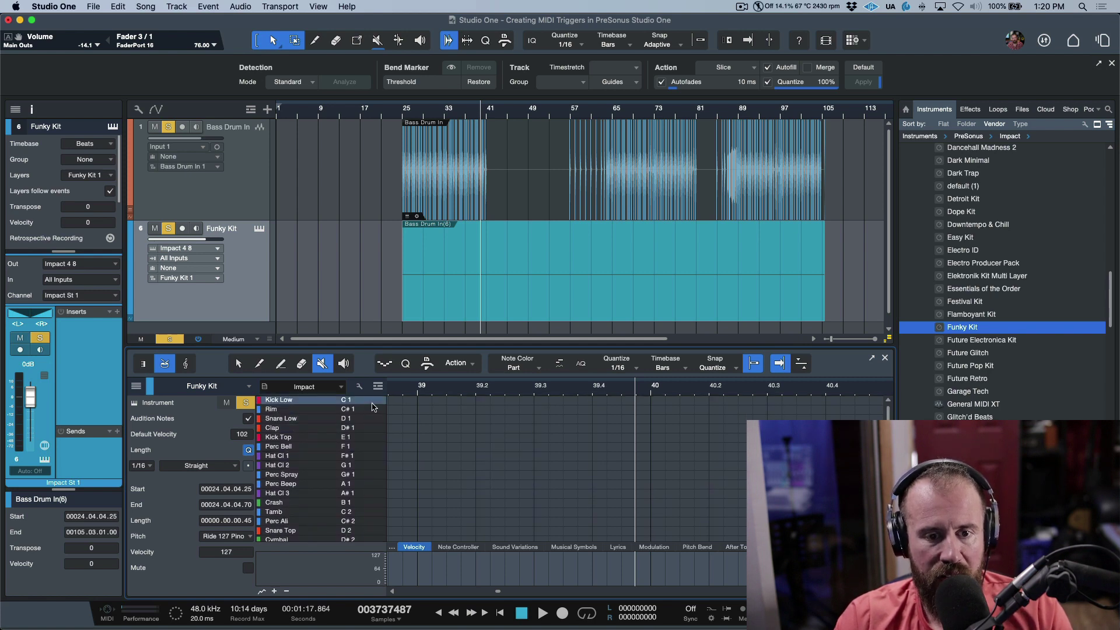
pyautogui.scroll(-2, 434, 419)
pyautogui.scroll(2, 437, 420)
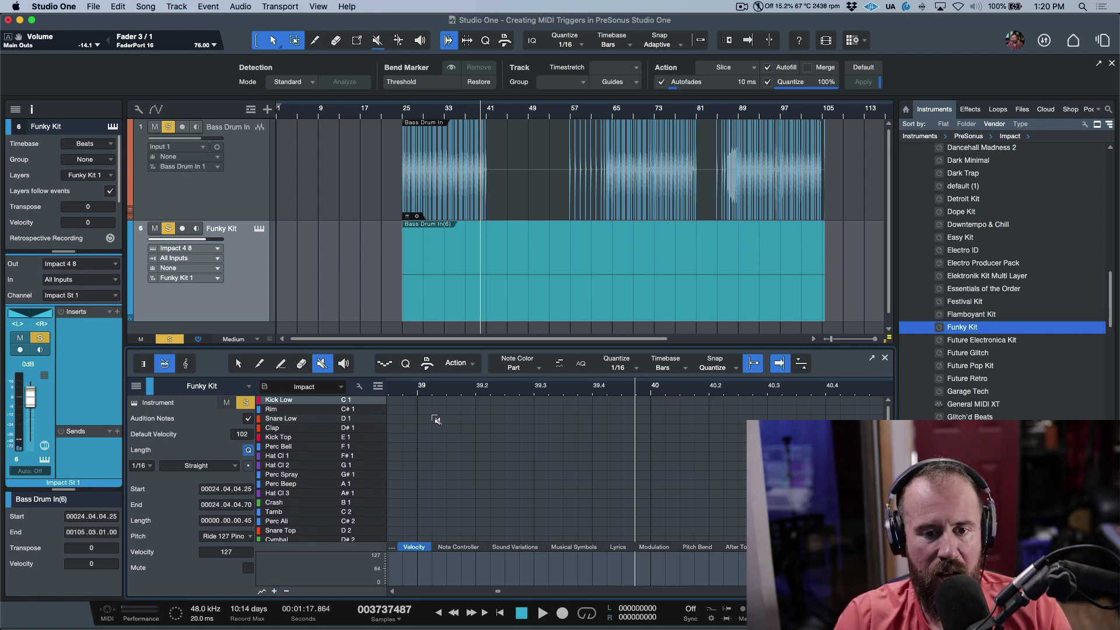
pyautogui.hotkey('shift', 'Down')
pyautogui.hotkey('shift', 'Down')
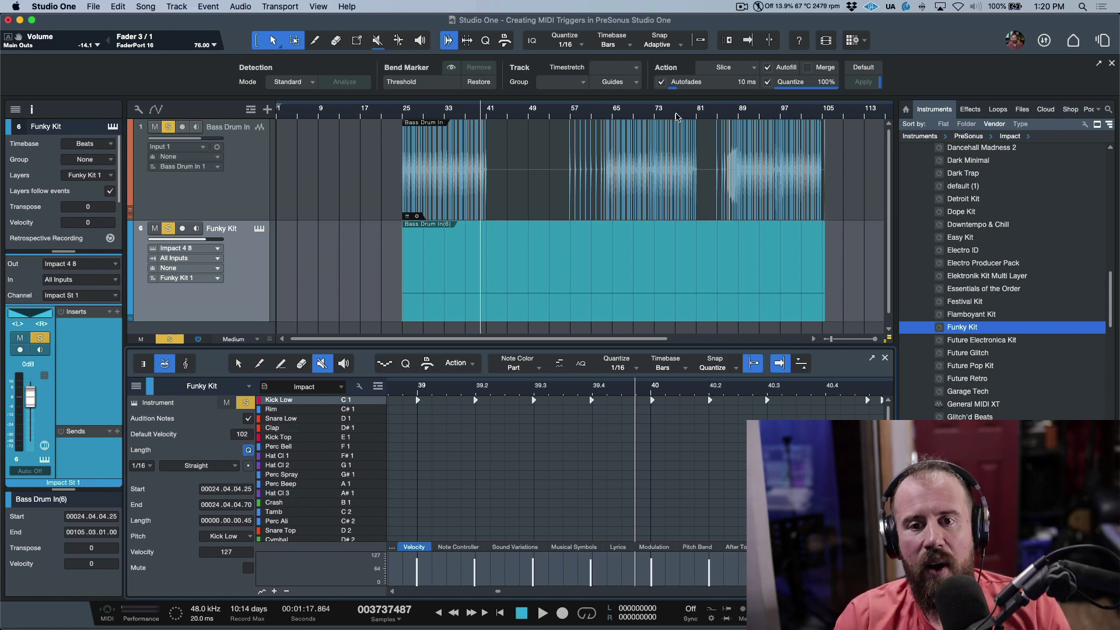
# Turn off bend markers on the Bass Drum In event, review the hits, and close the editor
pyautogui.click(550, 207)
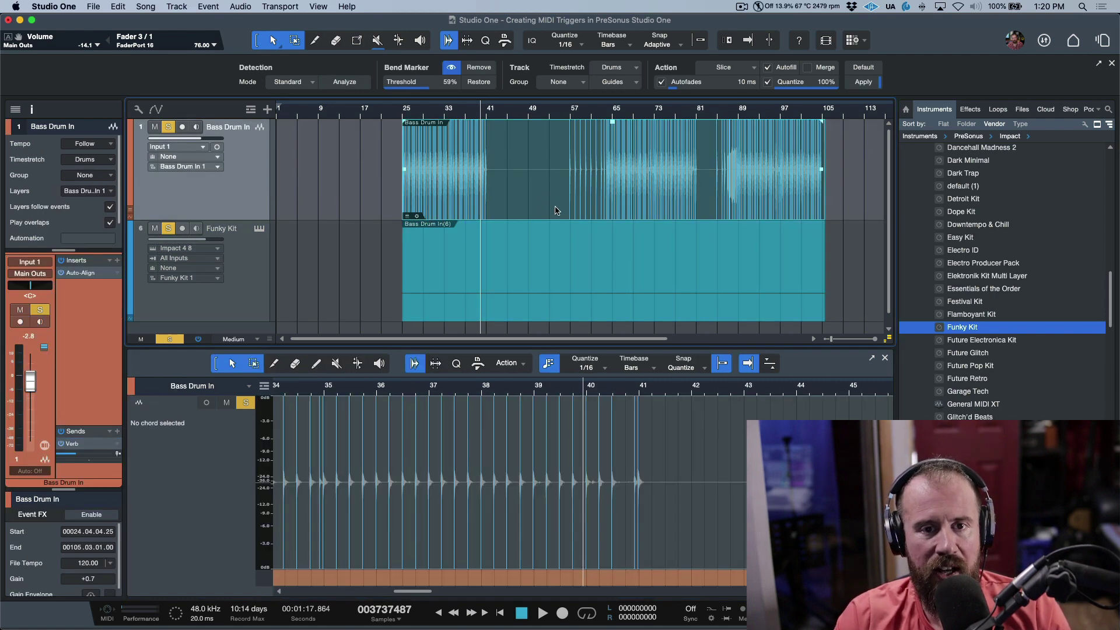
pyautogui.click(451, 68)
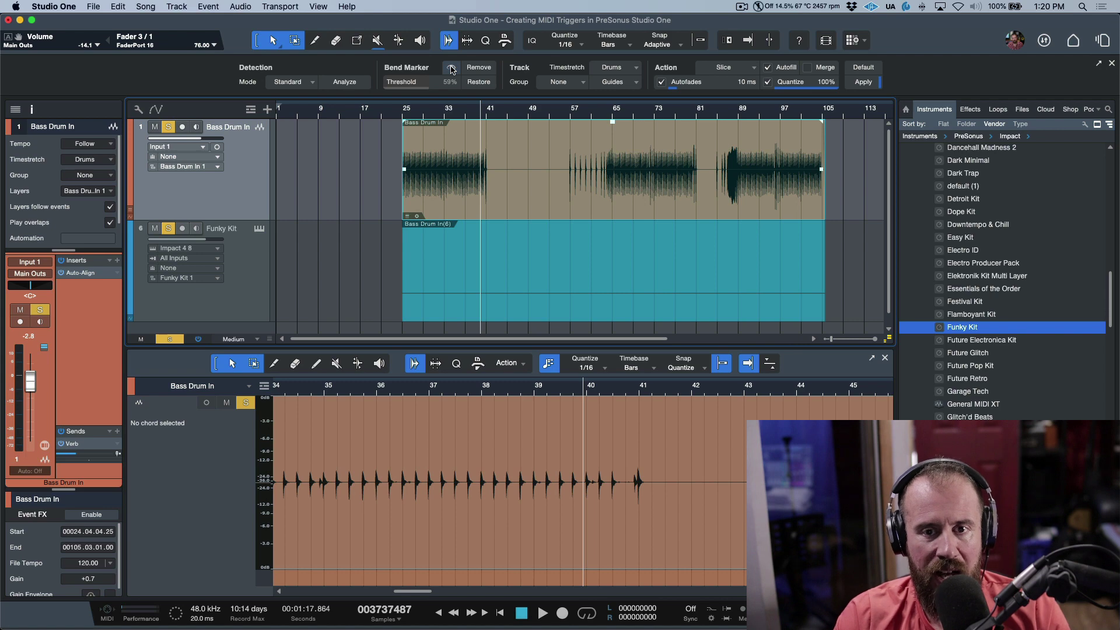
pyautogui.scroll(10, 541, 177)
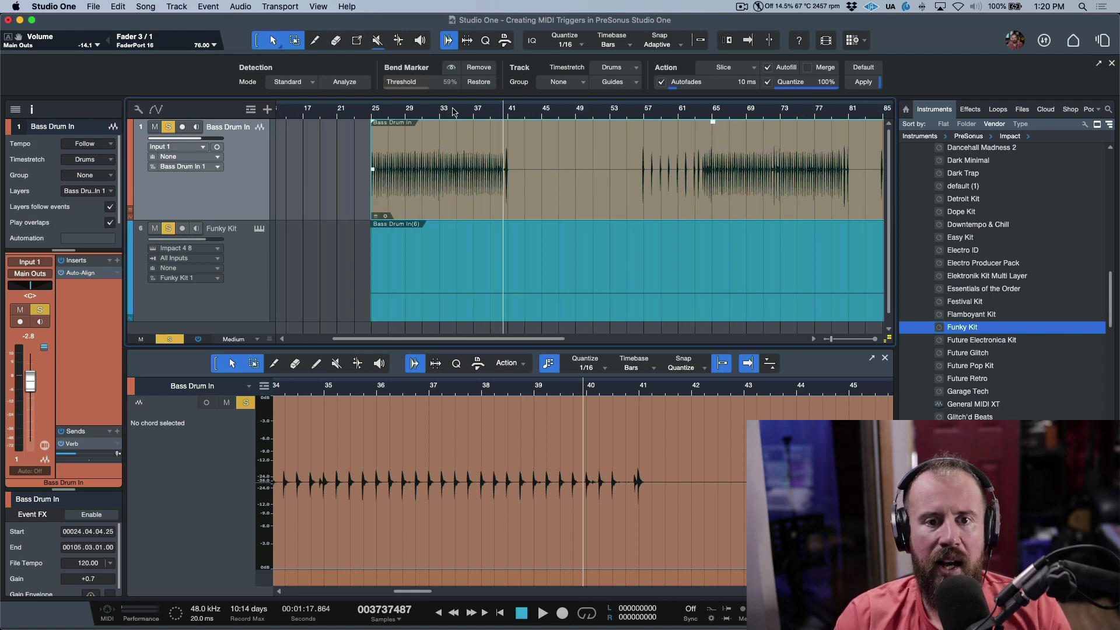
pyautogui.hscroll(-5, 541, 178)
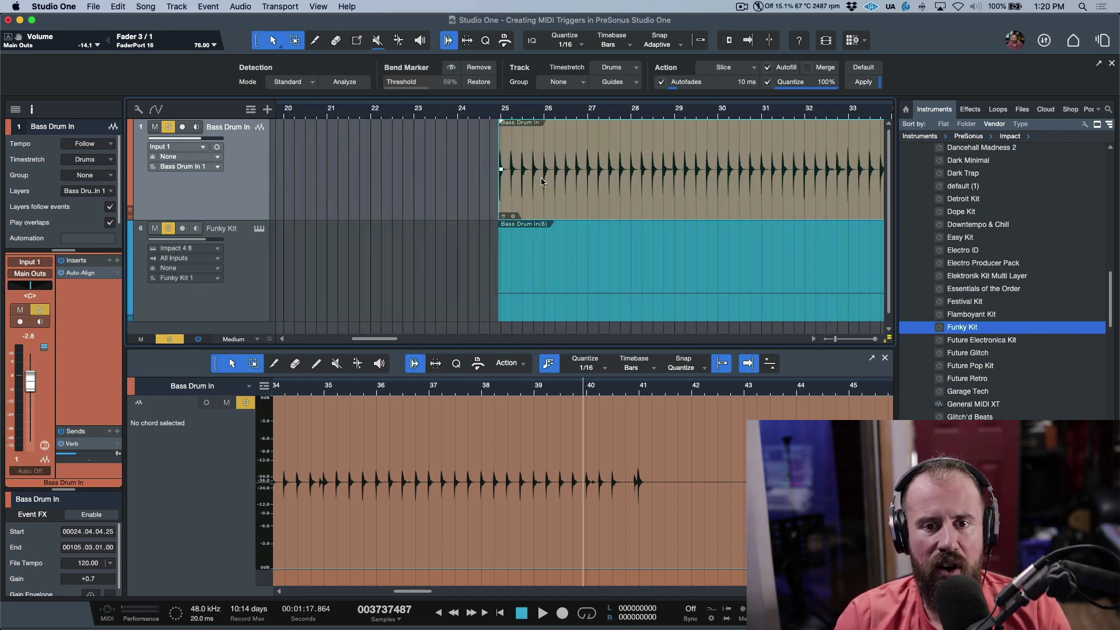
pyautogui.hscroll(3, 512, 124)
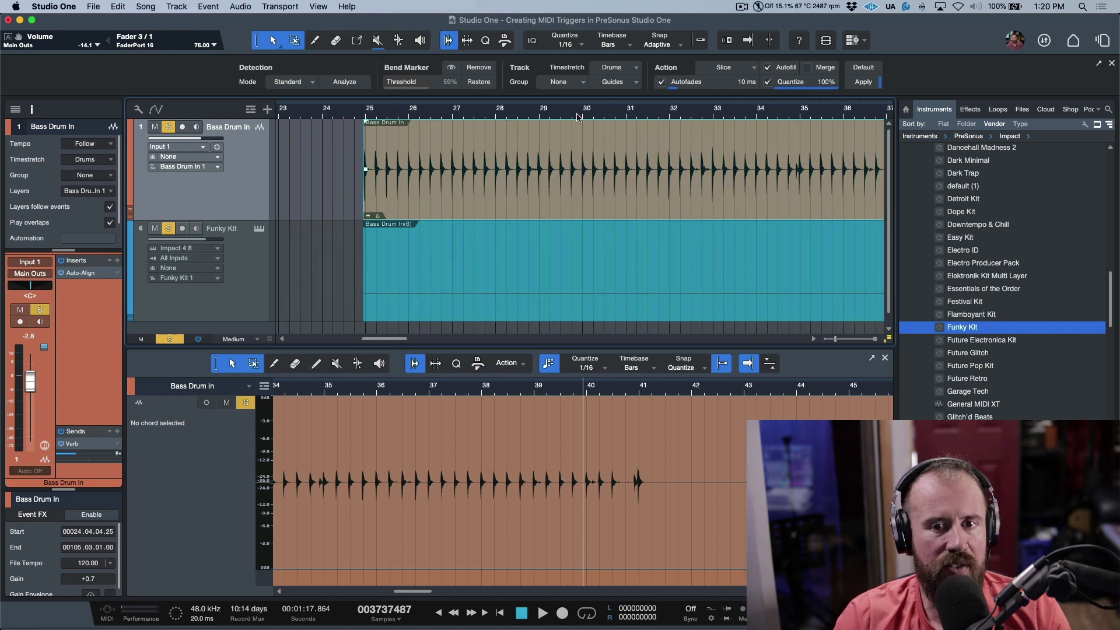
pyautogui.hscroll(5, 593, 112)
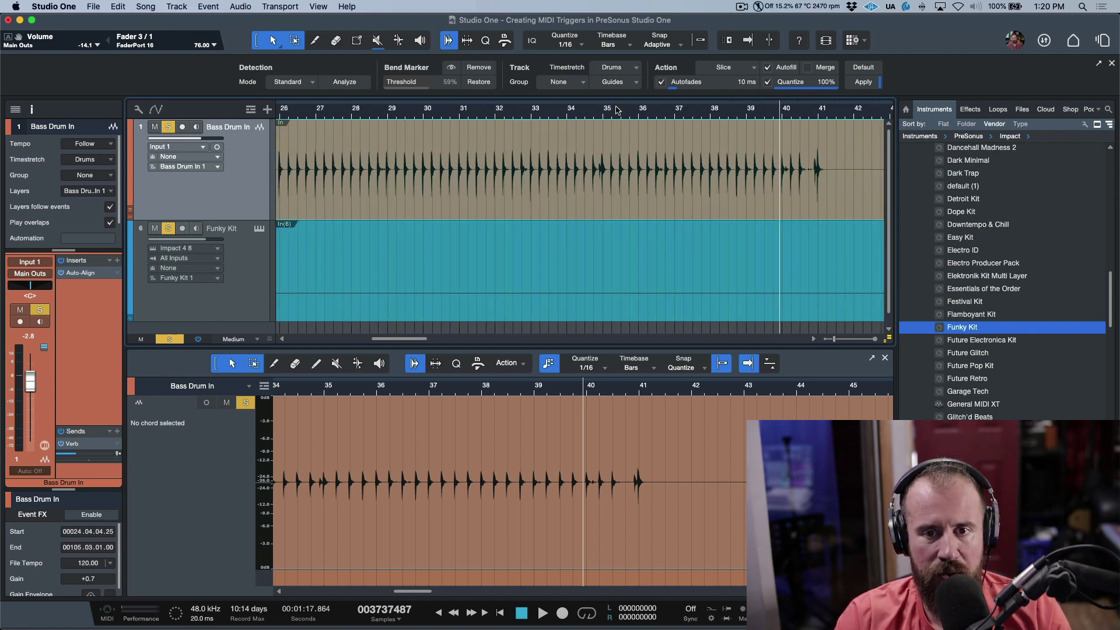
pyautogui.scroll(5, 598, 111)
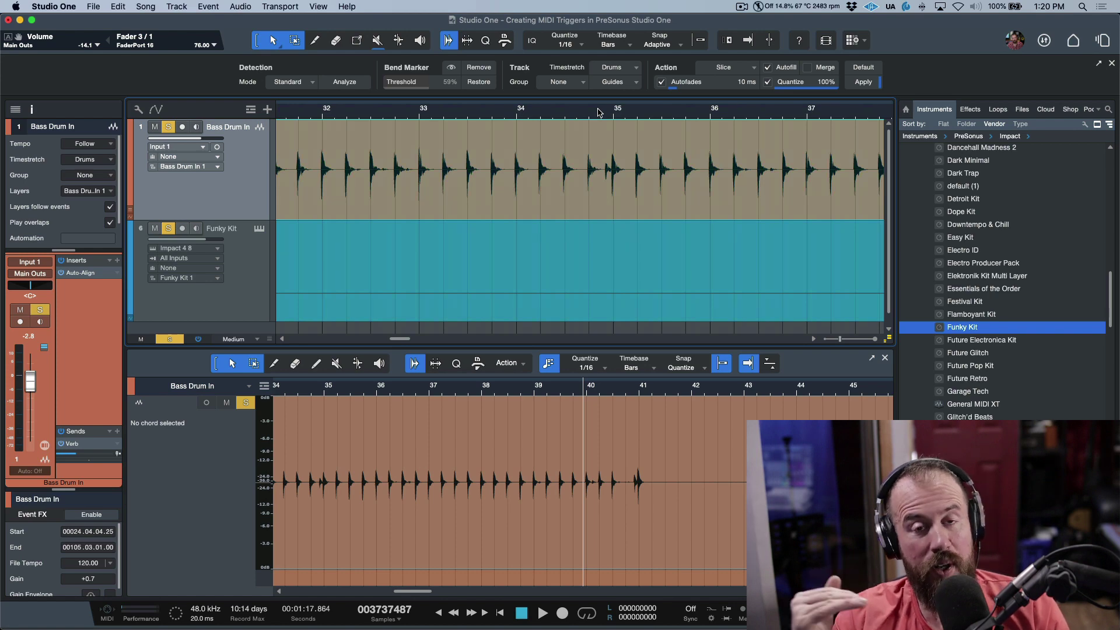
pyautogui.scroll(-5, 598, 112)
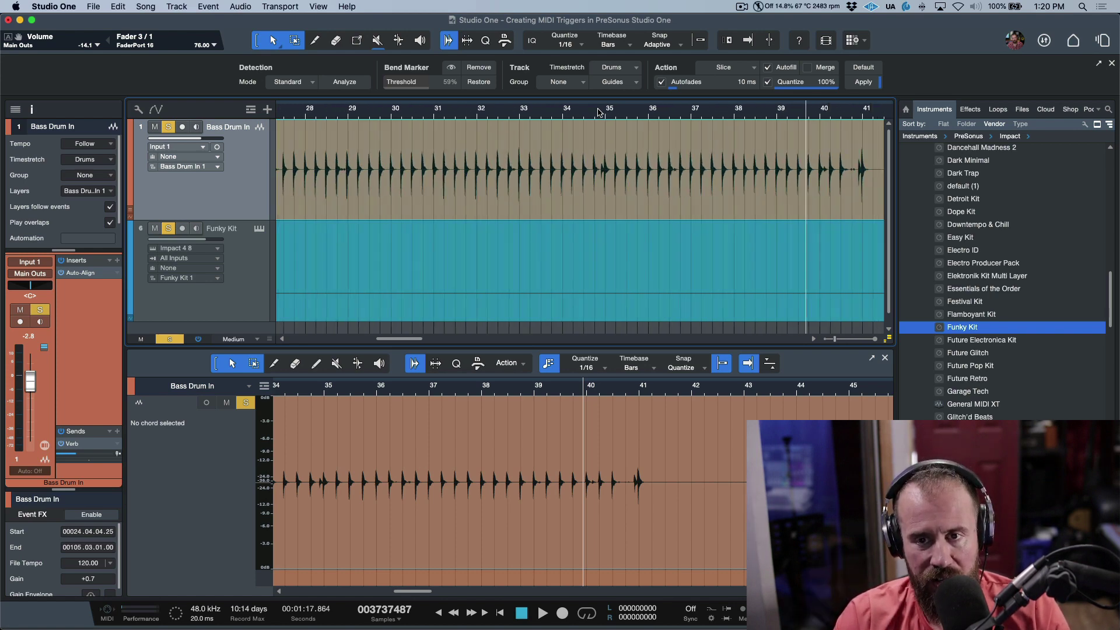
pyautogui.scroll(5, 733, 112)
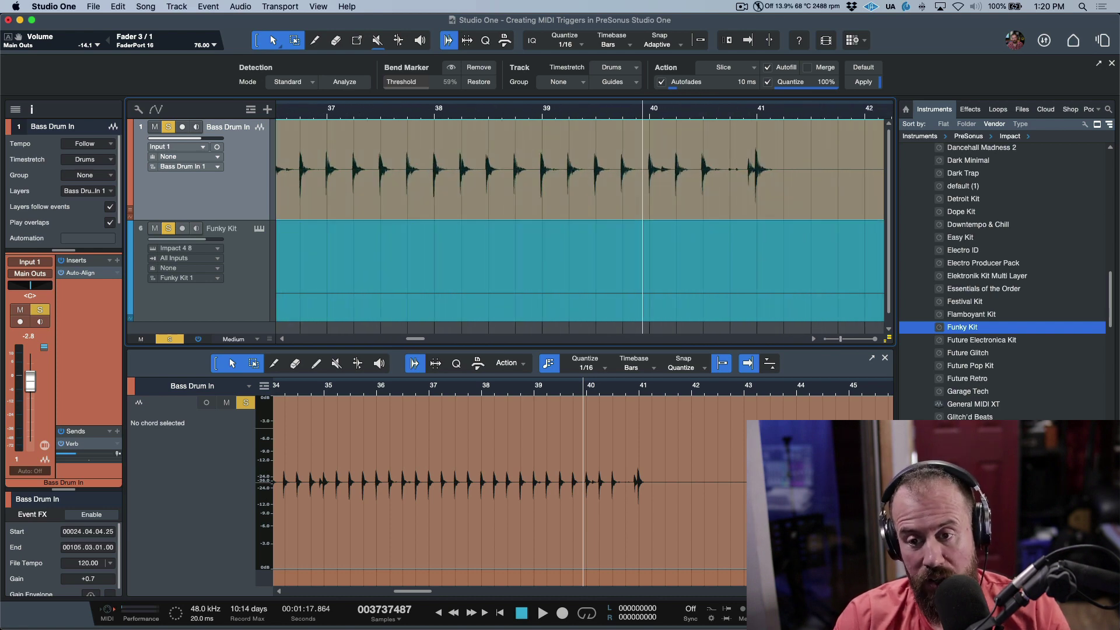
pyautogui.click(884, 357)
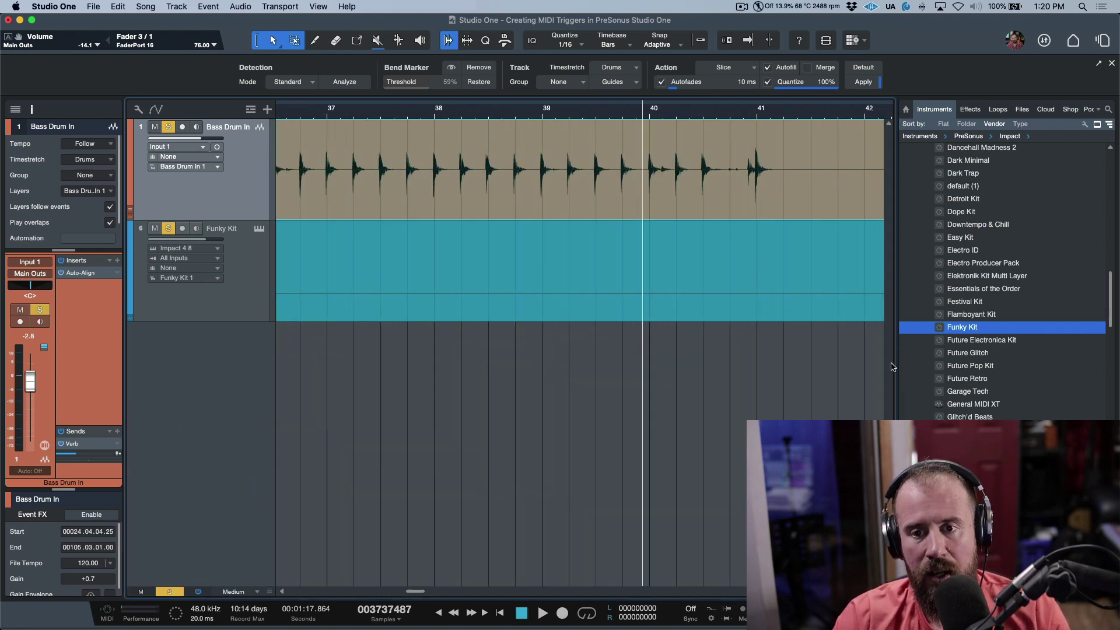
# Open the Funky Kit part in piano-roll view, zoomed out across all Kick Low notes
pyautogui.doubleClick(665, 291)
pyautogui.click(144, 366)
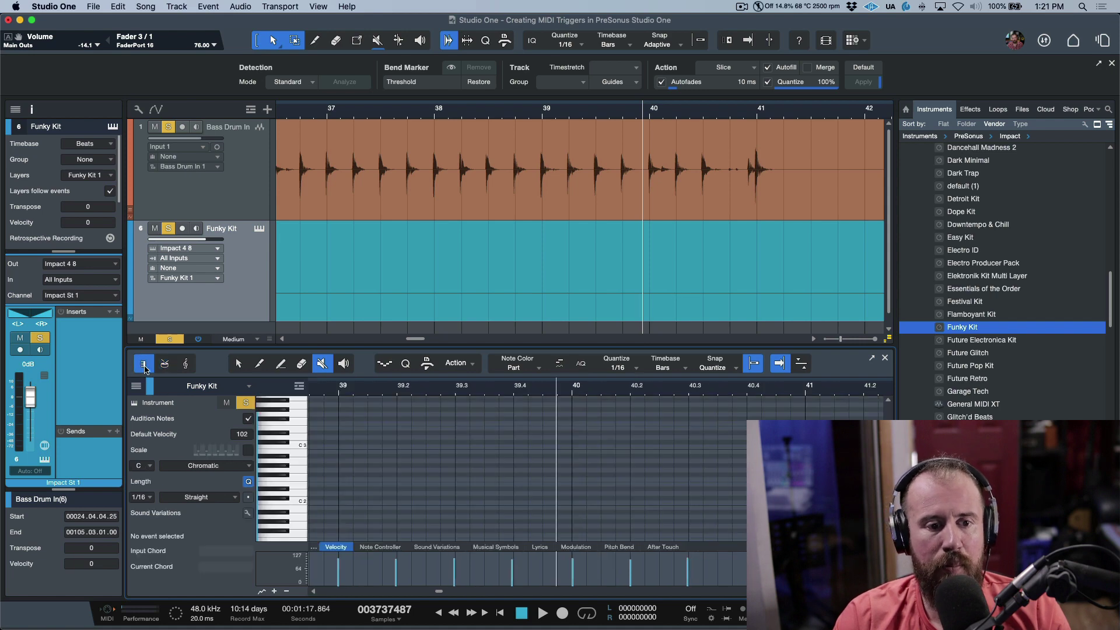
pyautogui.doubleClick(601, 296)
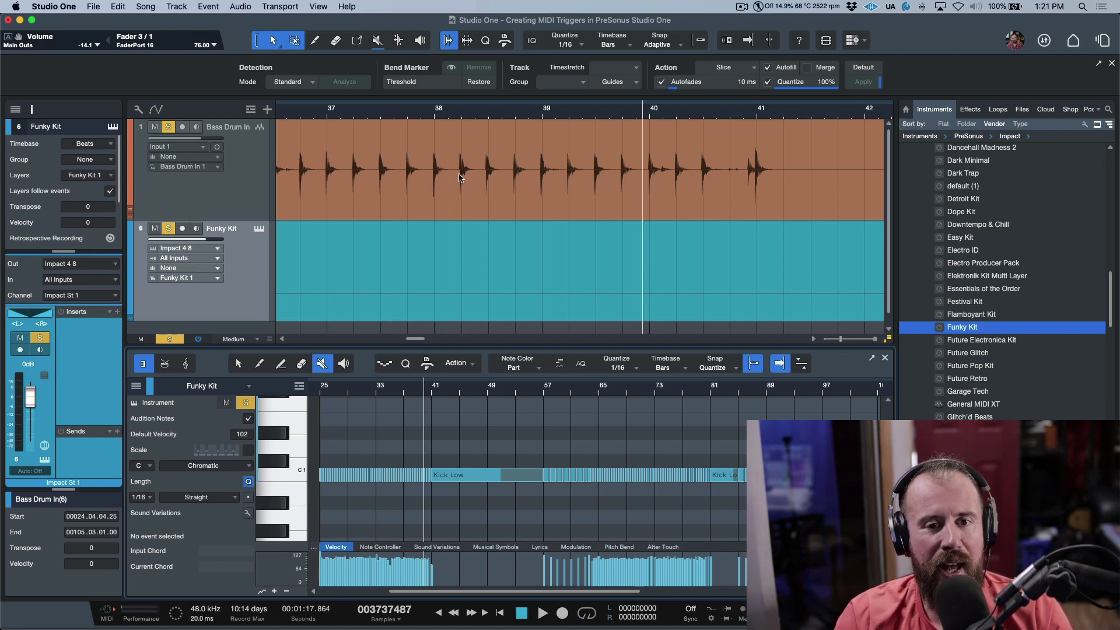
pyautogui.hscroll(-3, 477, 186)
pyautogui.hscroll(-10, 477, 186)
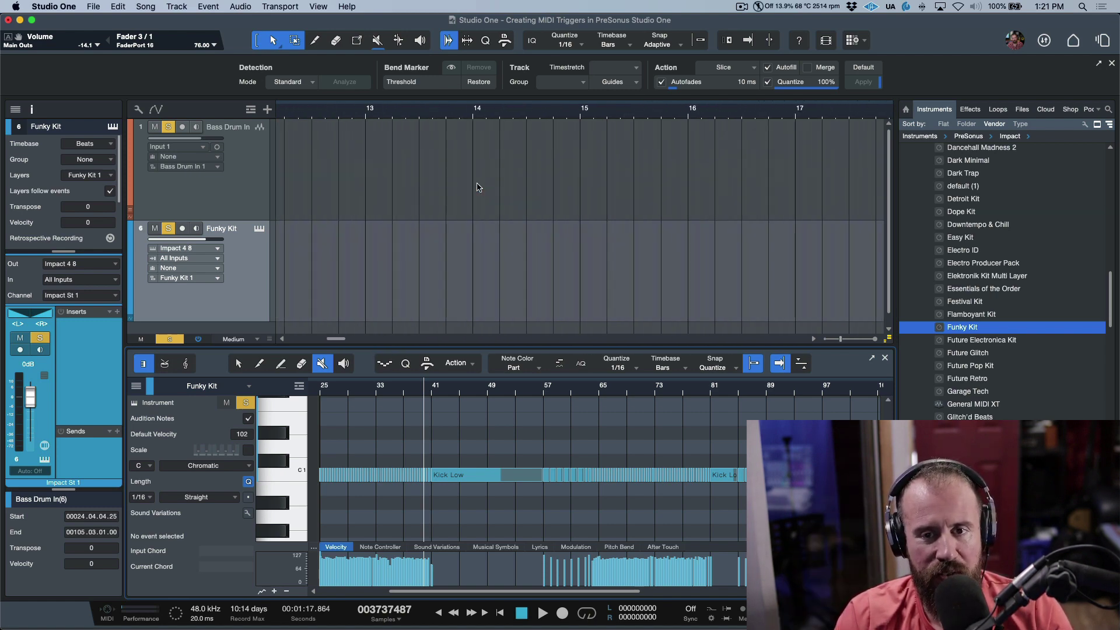
pyautogui.hscroll(5, 477, 186)
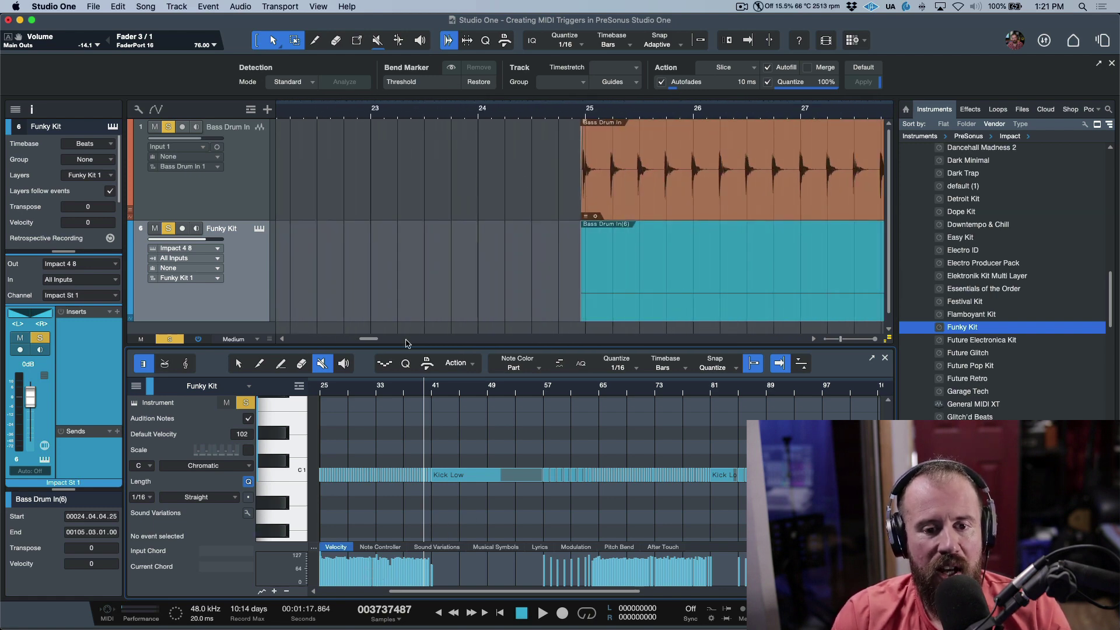
pyautogui.scroll(5, 494, 454)
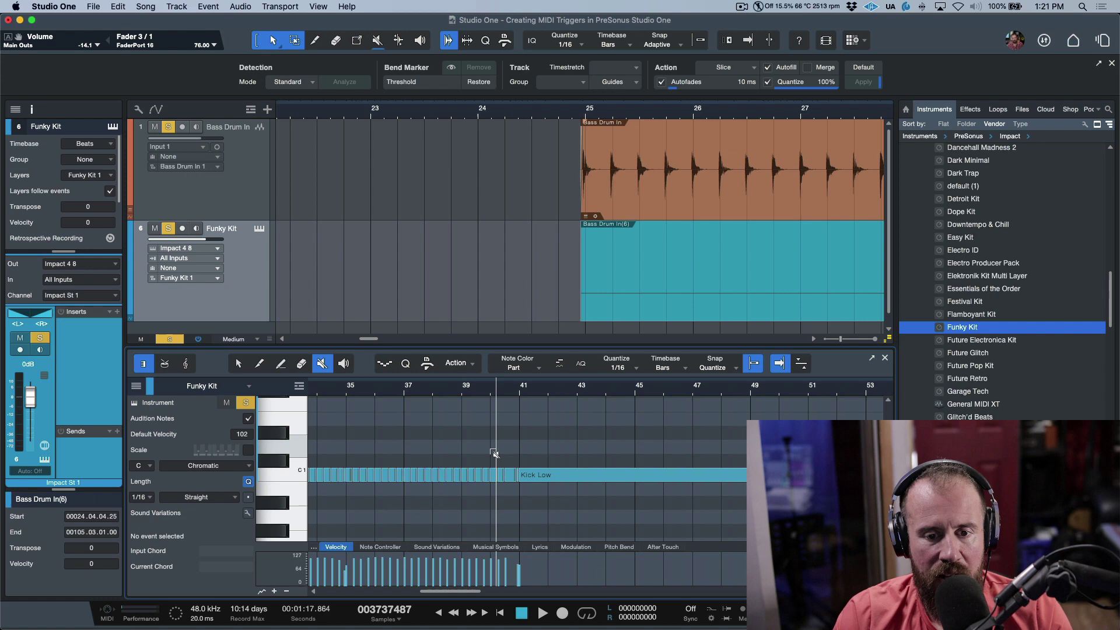
pyautogui.hscroll(-6, 495, 454)
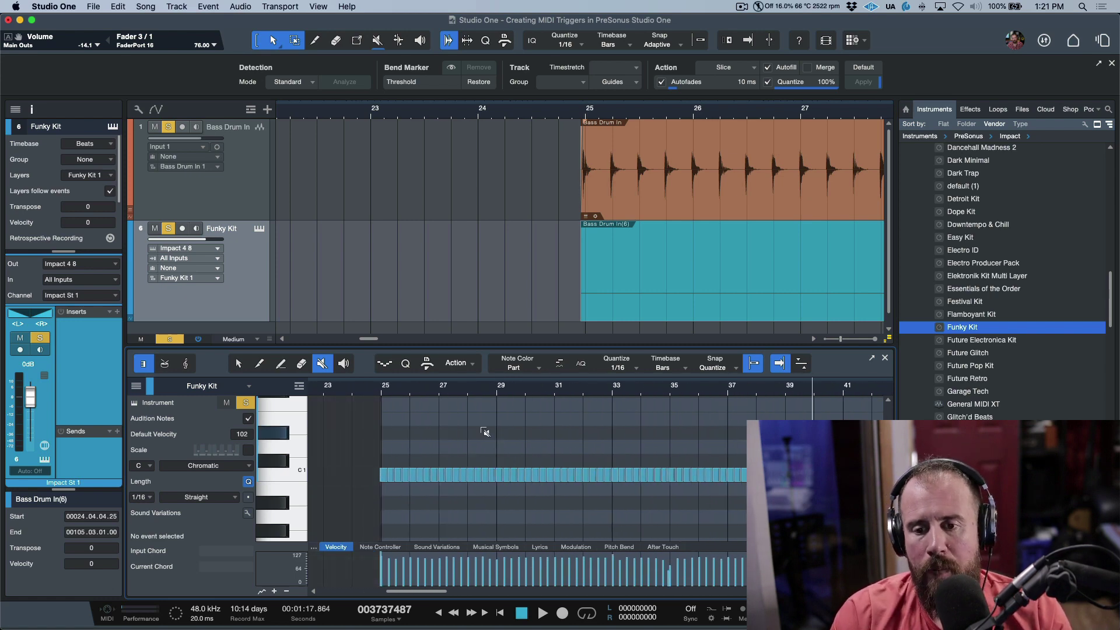
# Try Score and Drum views, return to Piano View, and place the playhead at the part's start
pyautogui.click(187, 364)
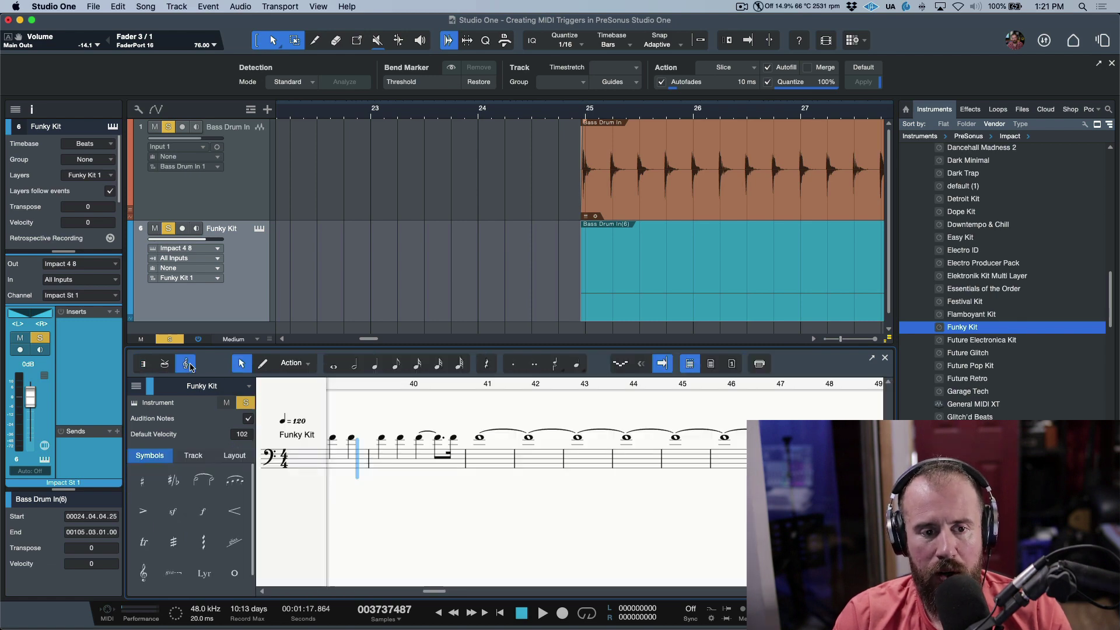
pyautogui.click(165, 366)
pyautogui.click(142, 365)
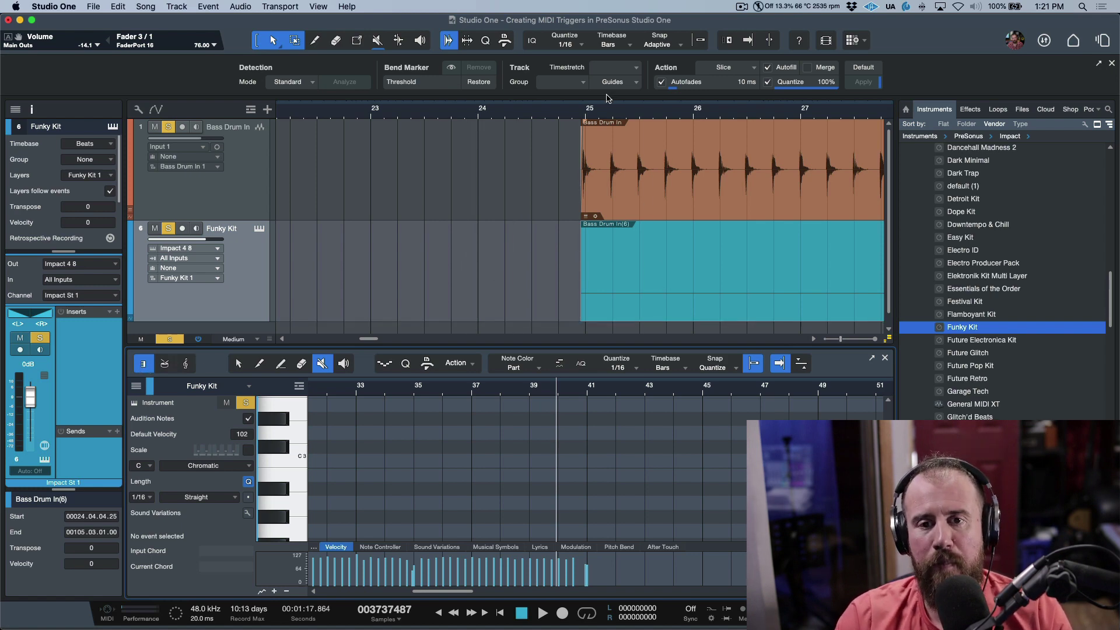
pyautogui.click(577, 111)
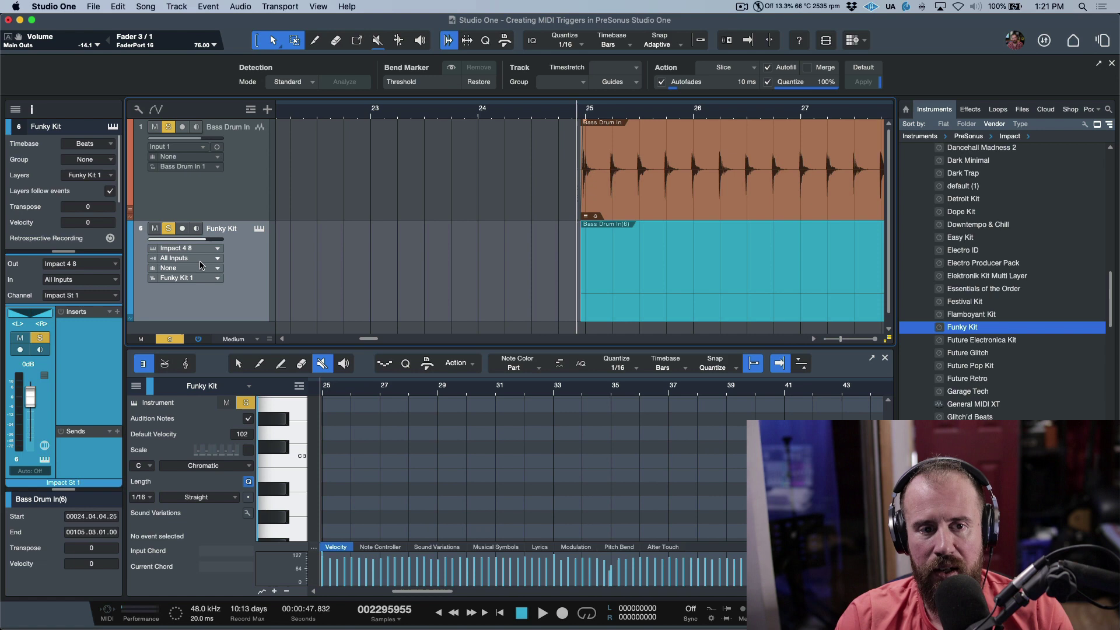
# Raise the Bass Drum In fader toward +10 dB and start playback
pyautogui.press('space')
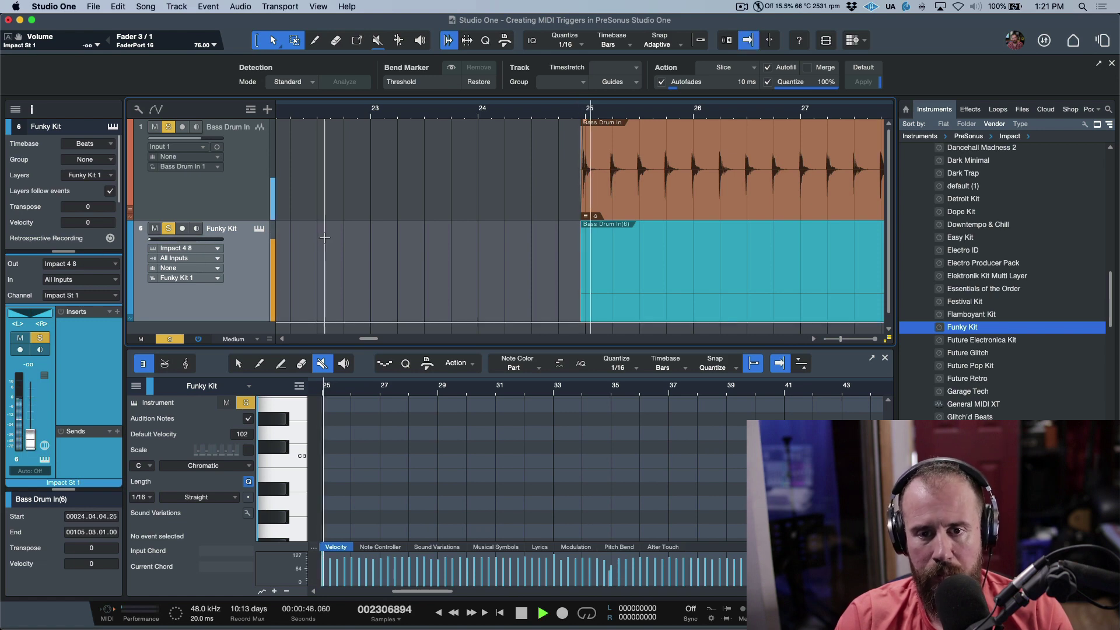
pyautogui.press('space')
pyautogui.click(236, 205)
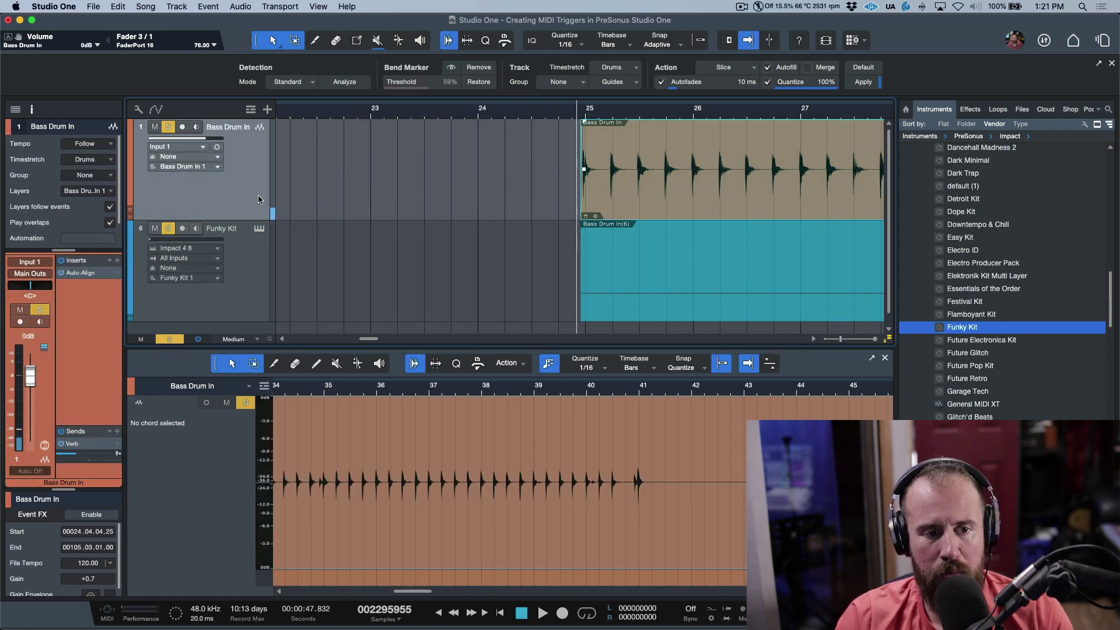
pyautogui.moveTo(32, 378); pyautogui.dragTo(33, 356)
pyautogui.press('space')
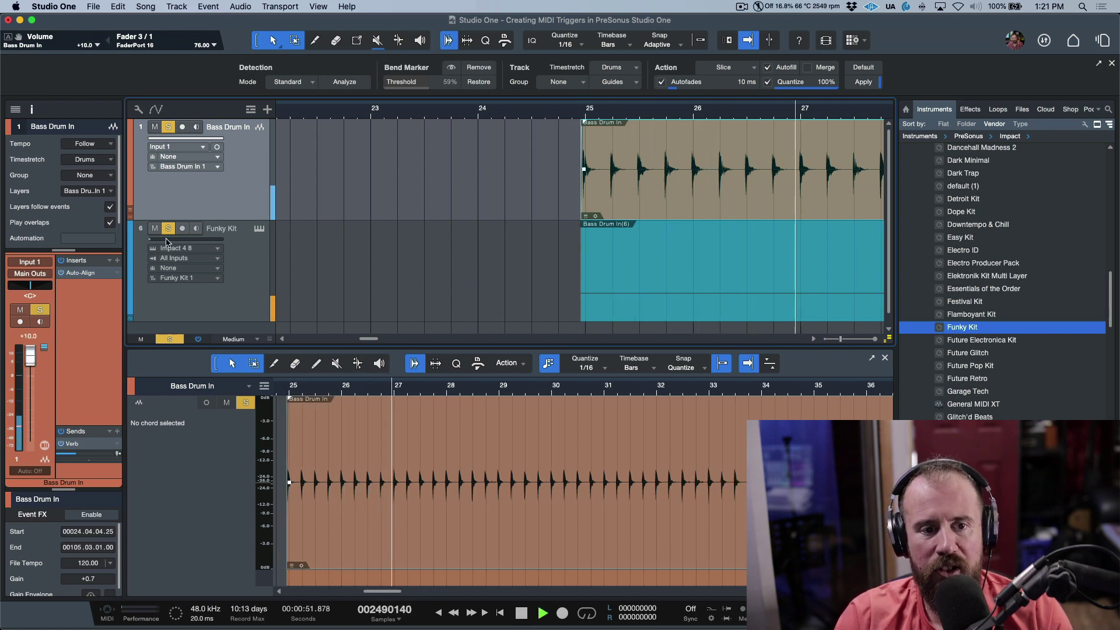
# Set the Funky Kit volume to -21.3 dB, toggling its mute and solo to compare
pyautogui.moveTo(163, 242)
pyautogui.moveTo(163, 241); pyautogui.dragTo(192, 241)
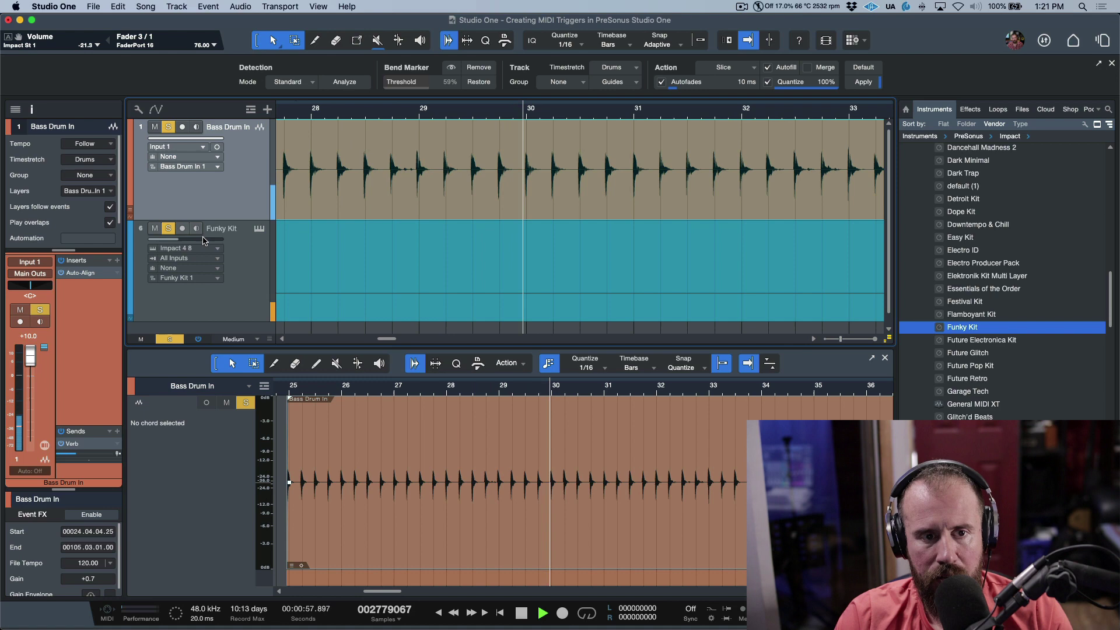
pyautogui.click(155, 228)
pyautogui.click(169, 228)
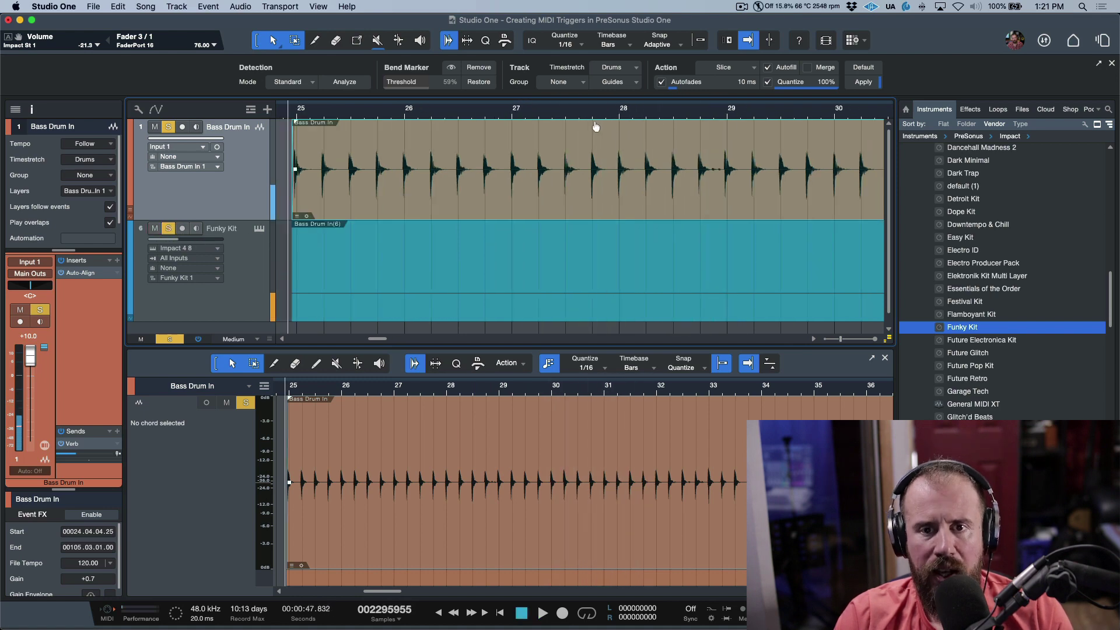
pyautogui.click(578, 111)
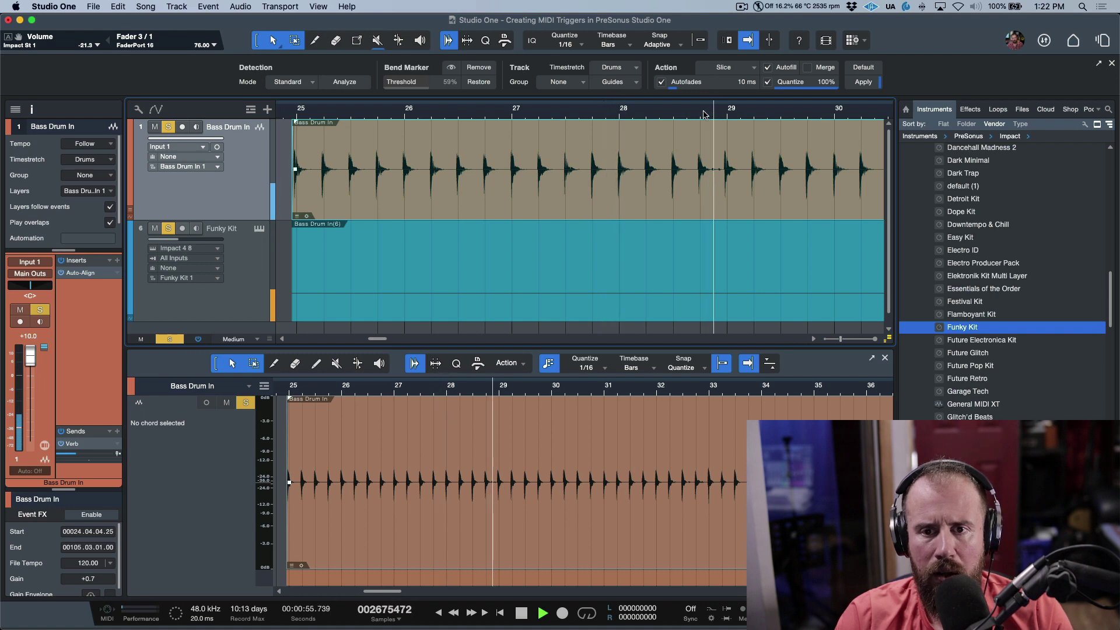
pyautogui.hscroll(2, 725, 195)
pyautogui.hscroll(5, 725, 193)
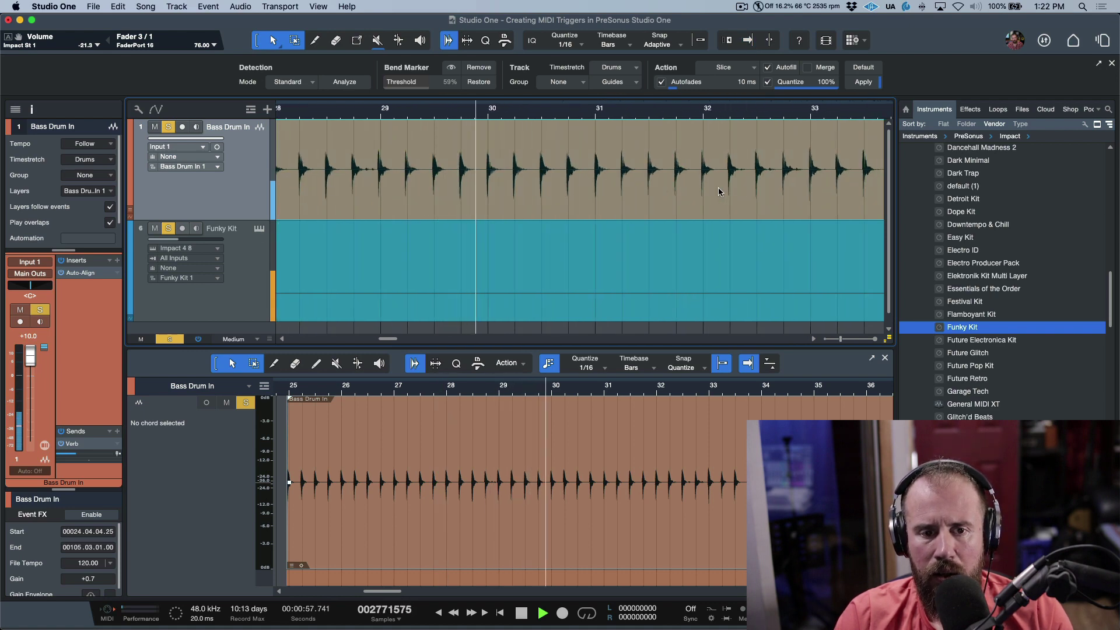
# Stop playback, close the editor panel, and open the mixer with F3
pyautogui.press('space')
pyautogui.press('f')
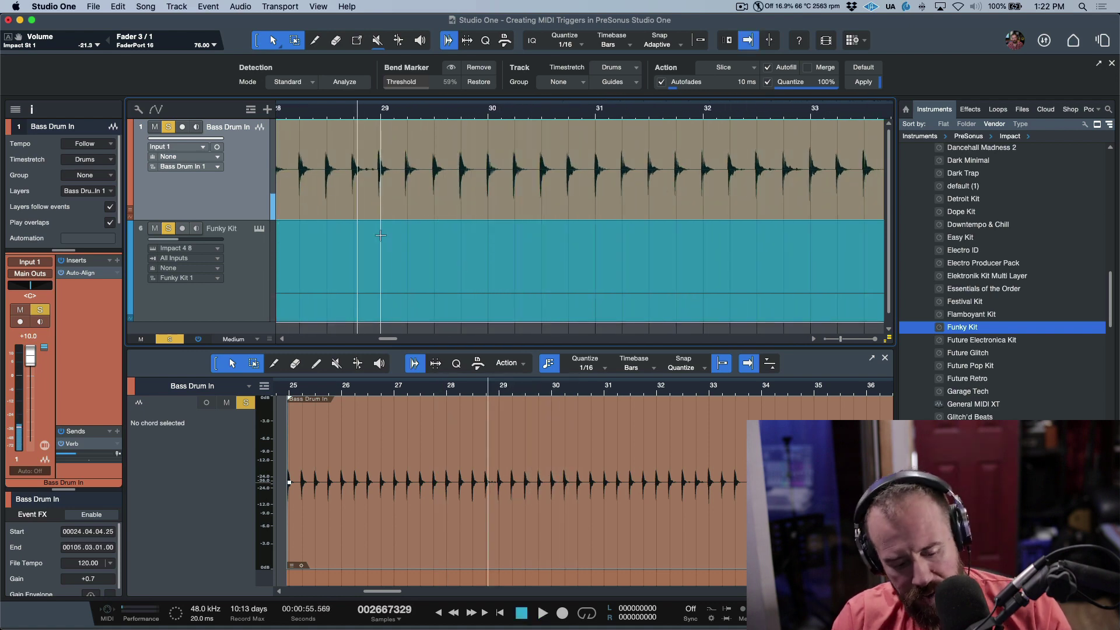
pyautogui.press('F2')
pyautogui.press('F3')
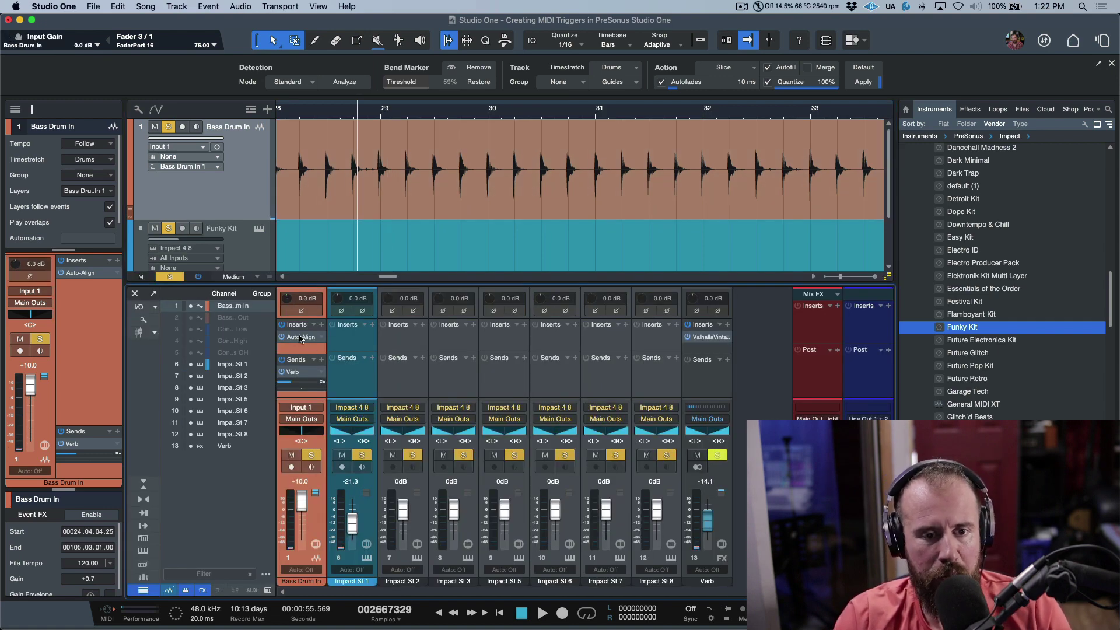
# Strip the Auto-Align insert and Verb send from Bass Drum In, then start playback
pyautogui.moveTo(301, 339); pyautogui.dragTo(388, 344)
pyautogui.moveTo(307, 375); pyautogui.dragTo(449, 379)
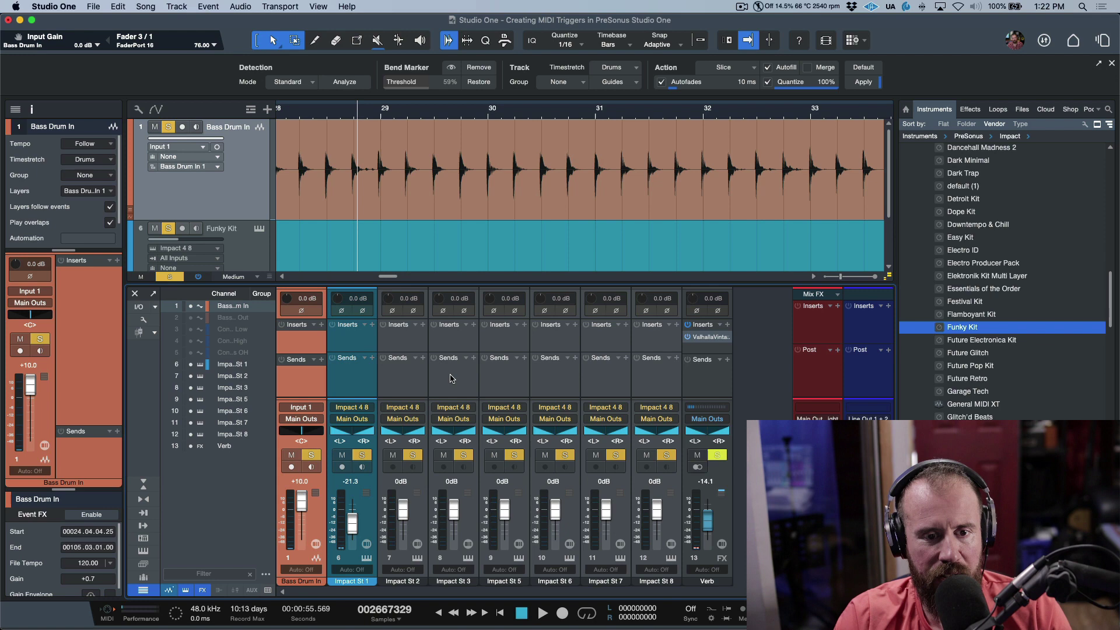
pyautogui.press('space')
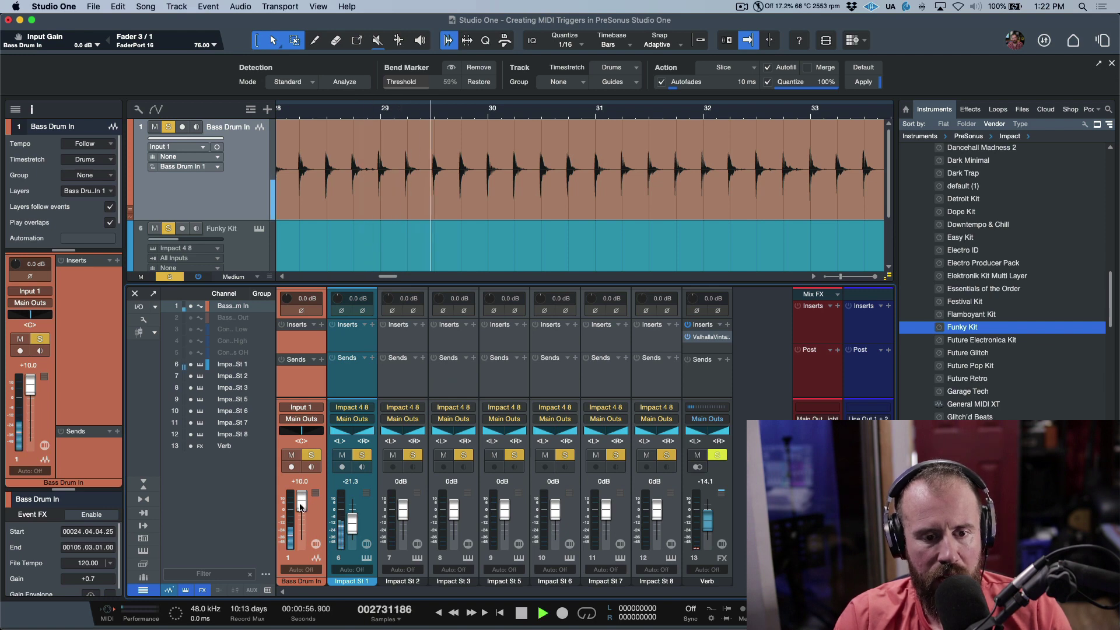
# Boost Bass Drum In's input gain to +7.0 dB and raise Impact St 1 to -8.2 dB
pyautogui.moveTo(286, 298); pyautogui.dragTo(288, 283)
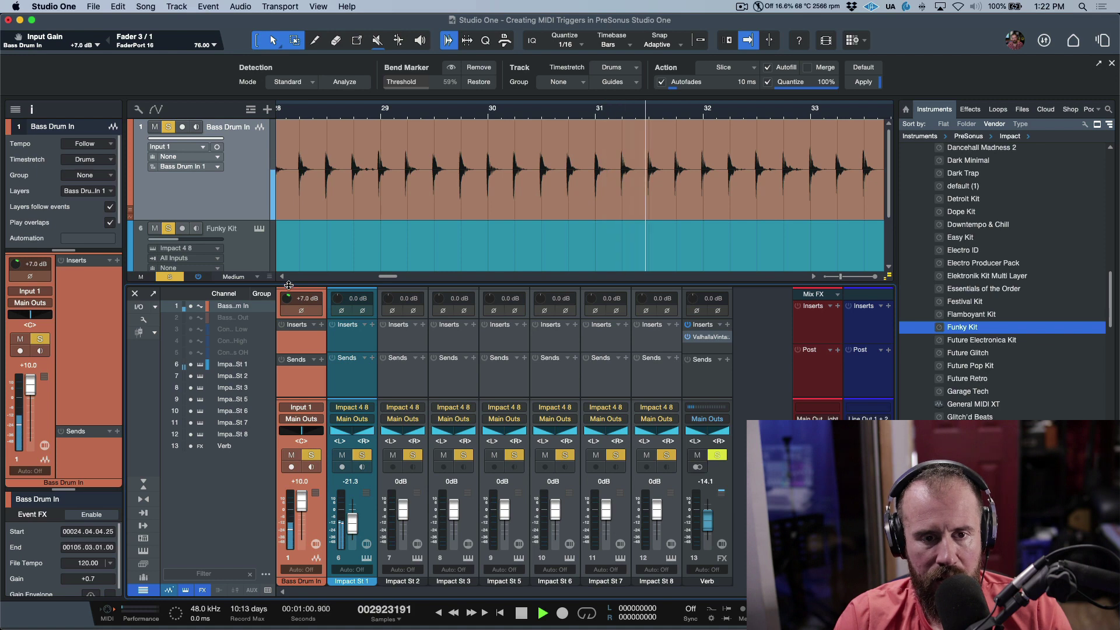
pyautogui.click(342, 455)
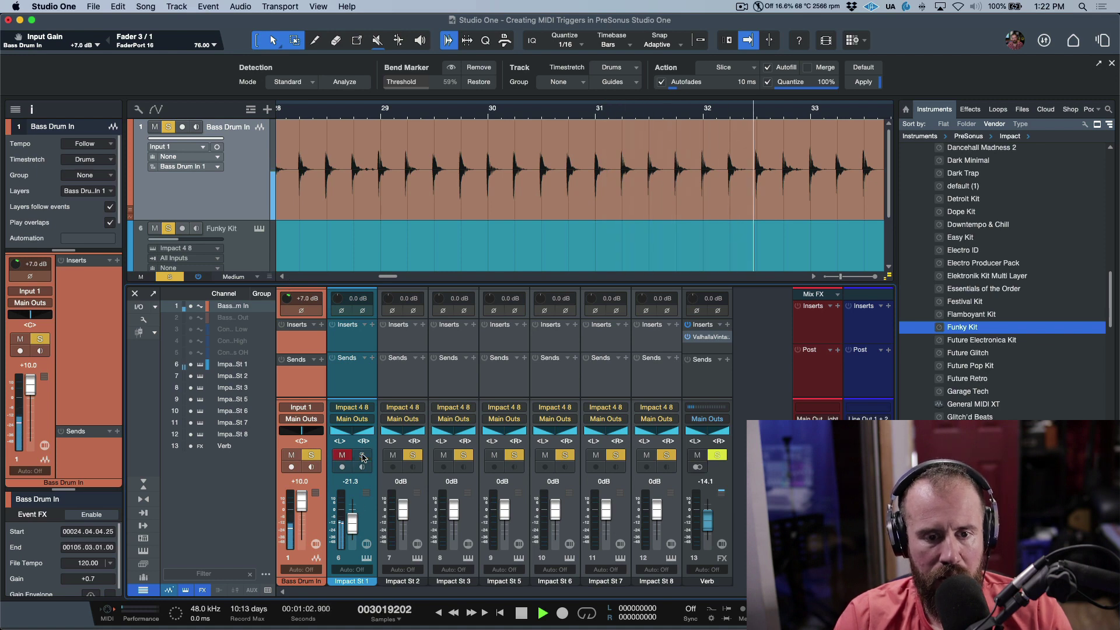
pyautogui.click(362, 455)
pyautogui.click(342, 455)
pyautogui.moveTo(353, 528); pyautogui.dragTo(360, 521)
pyautogui.press('space')
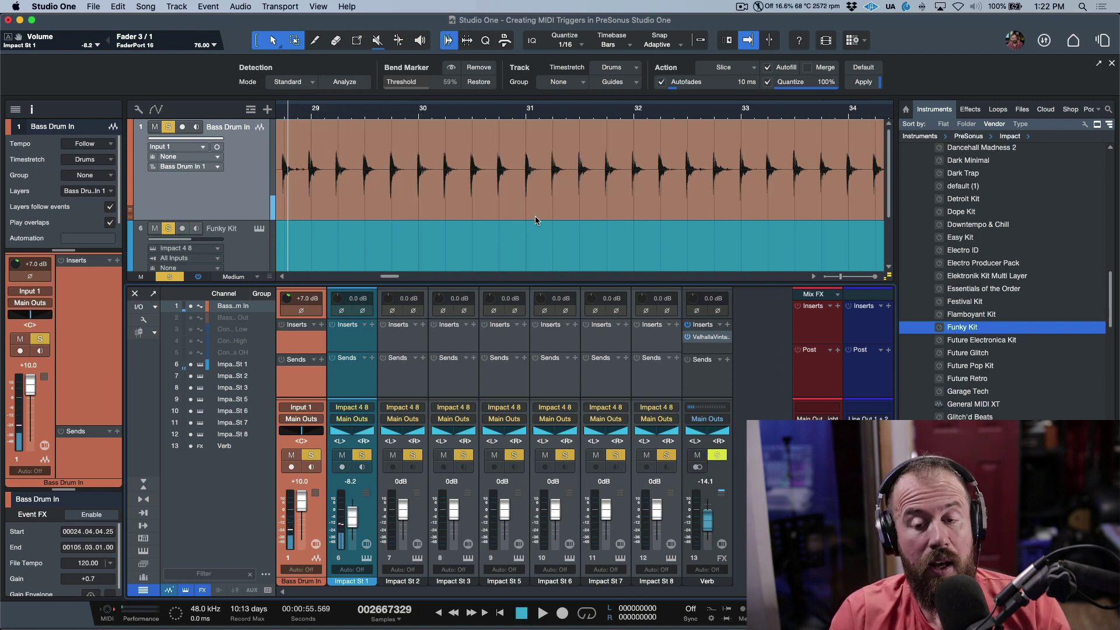